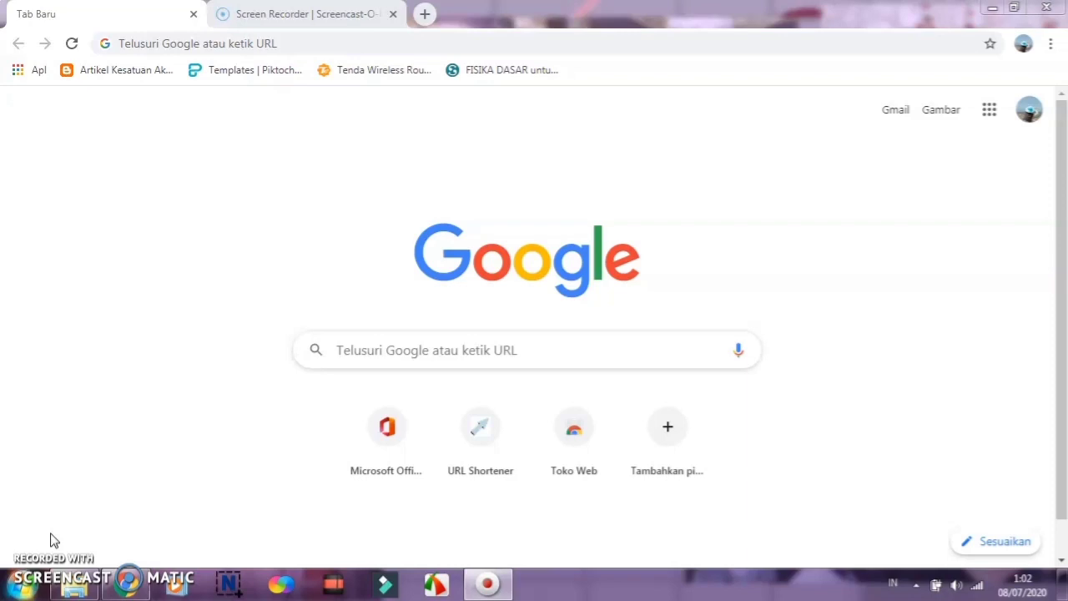
Step: Go to office.com and sign in with the remembered Microsoft account and saved password, choosing to stay signed in
{"action": "left_click", "coordinate": [414, 43]}
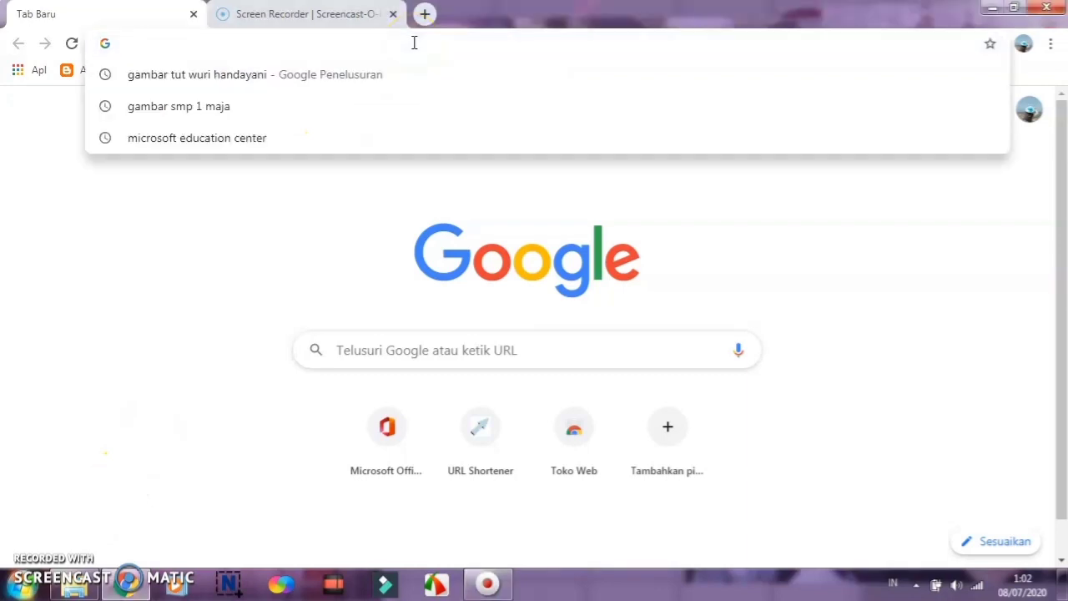
{"action": "type", "text": "office.co"}
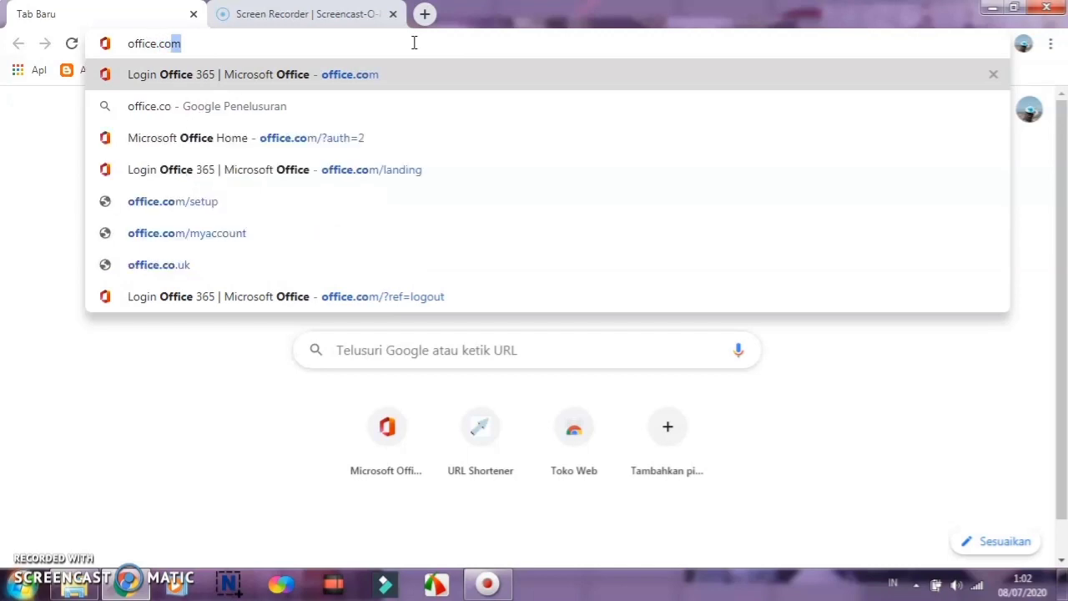
{"action": "key", "text": "Return"}
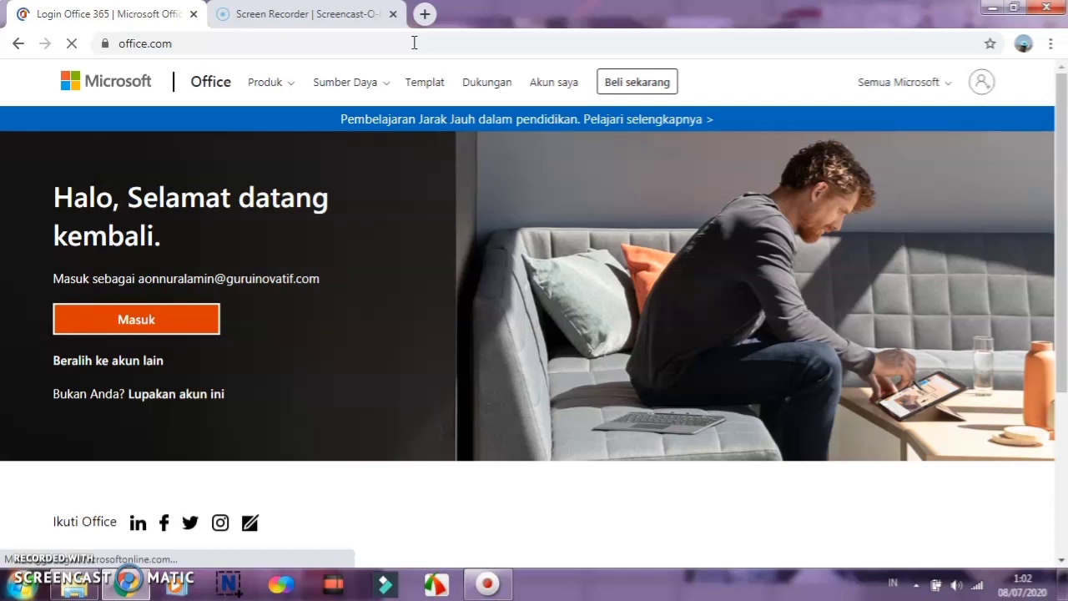
{"action": "left_click", "coordinate": [131, 321]}
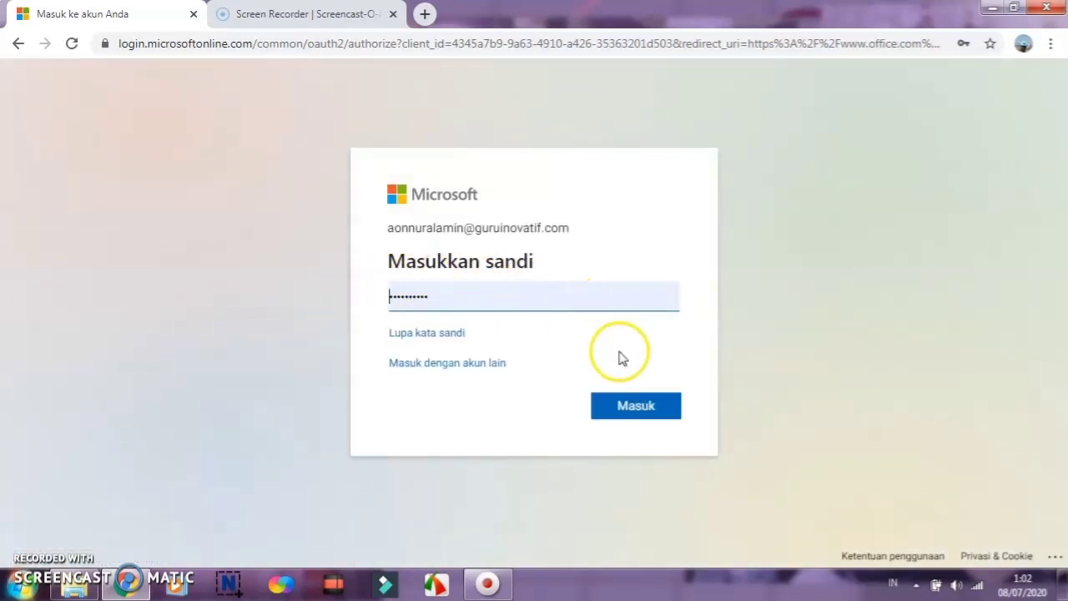
{"action": "left_click", "coordinate": [622, 408]}
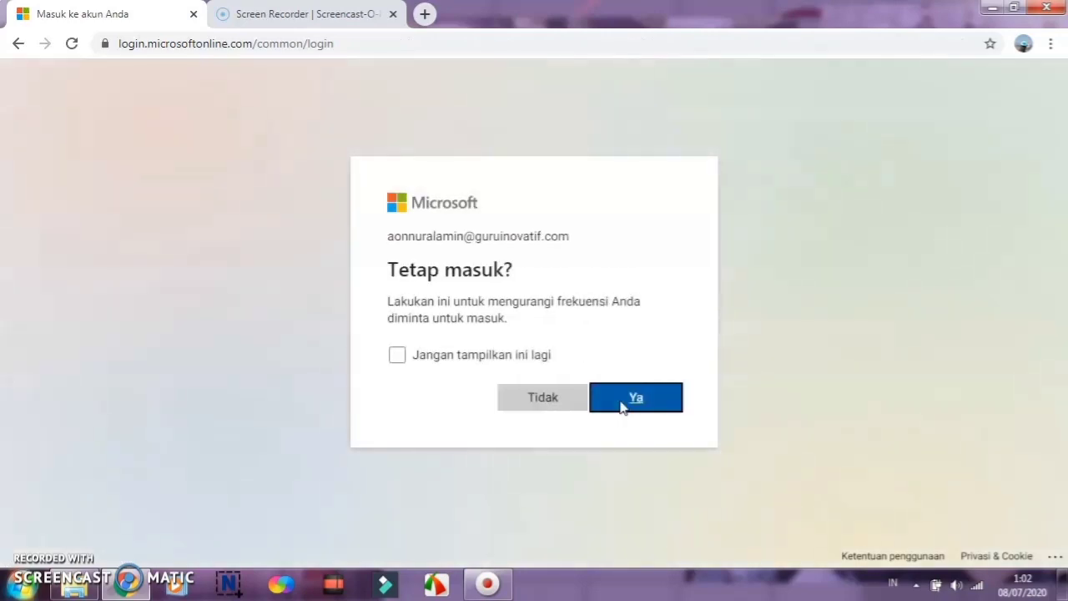
{"action": "left_click", "coordinate": [621, 406]}
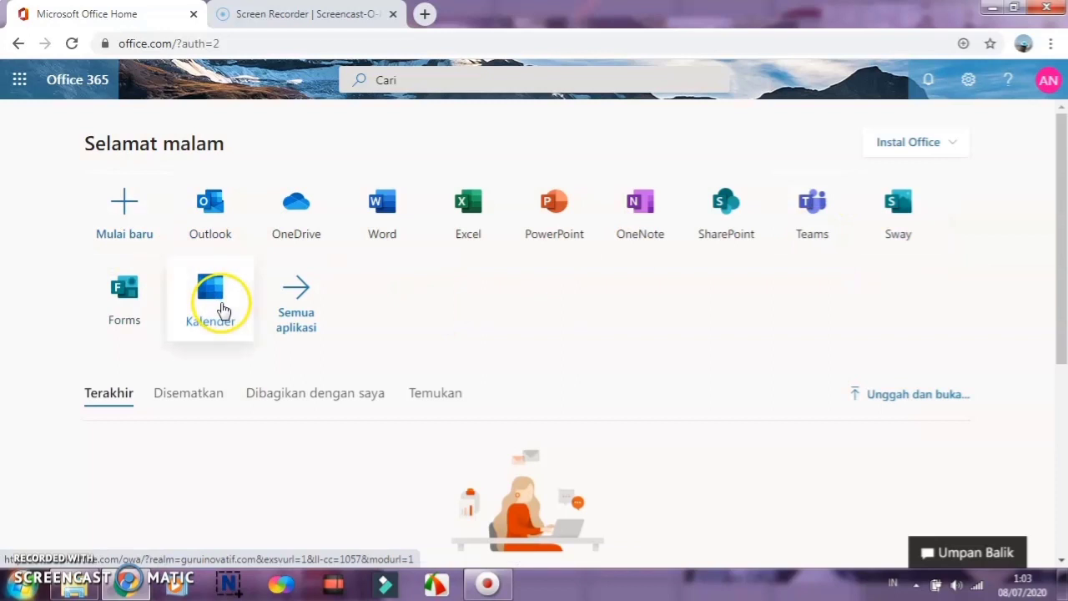
Step: Open Microsoft Forms from the Office home page, dismiss the welcome message and create a new blank form
{"action": "left_click", "coordinate": [139, 305]}
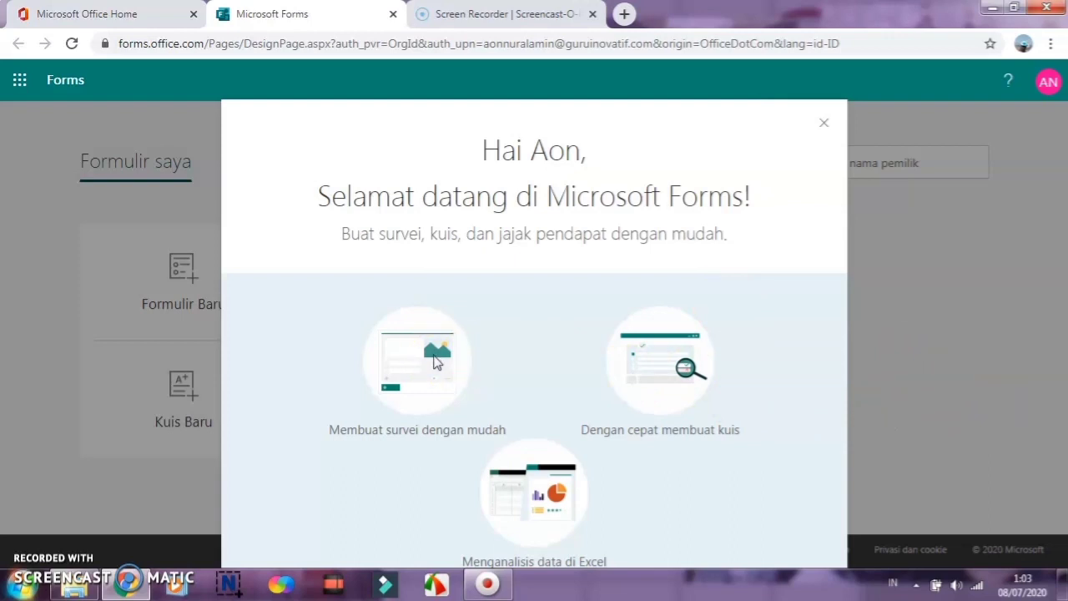
{"action": "left_click", "coordinate": [823, 124]}
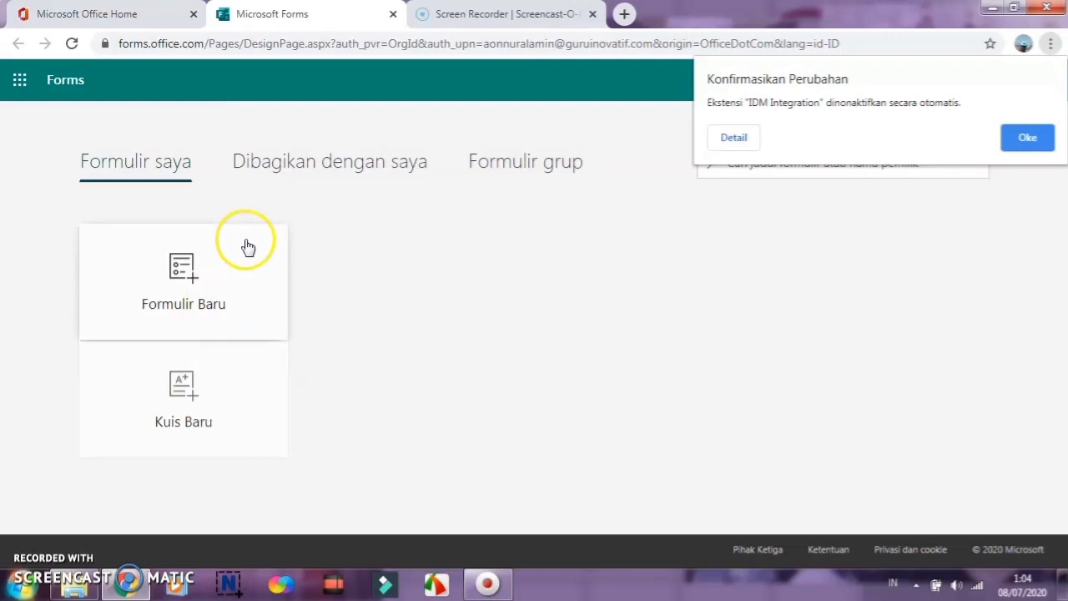
{"action": "left_click", "coordinate": [210, 279]}
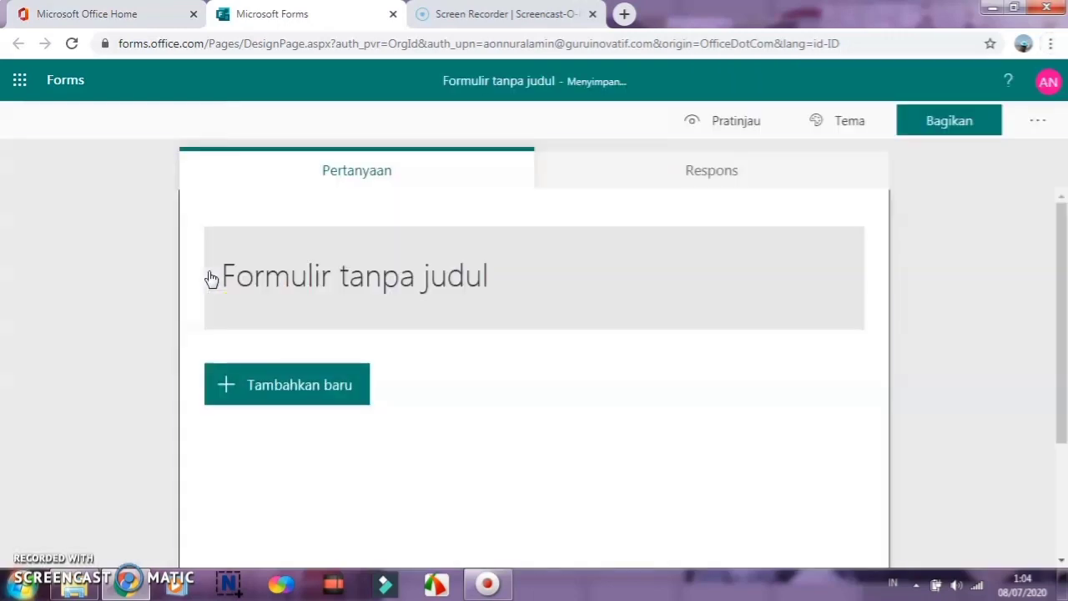
Step: Title the form "FORMULIR PENDAFTARAN SISWA BARU SMPN 4 MAJA"
{"action": "left_click", "coordinate": [293, 287]}
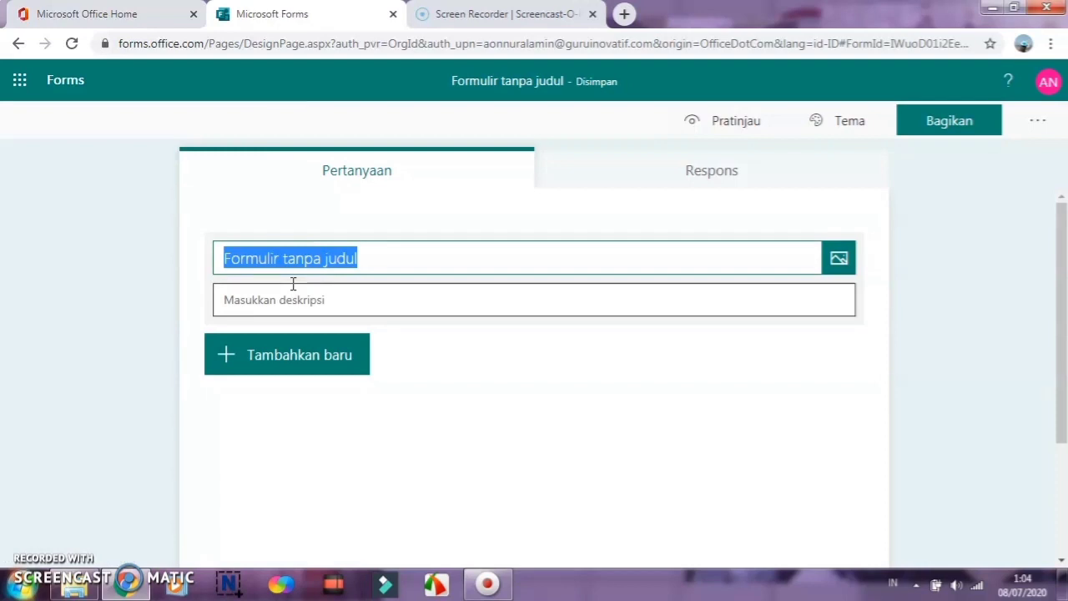
{"action": "type", "text": "FORMULIR"}
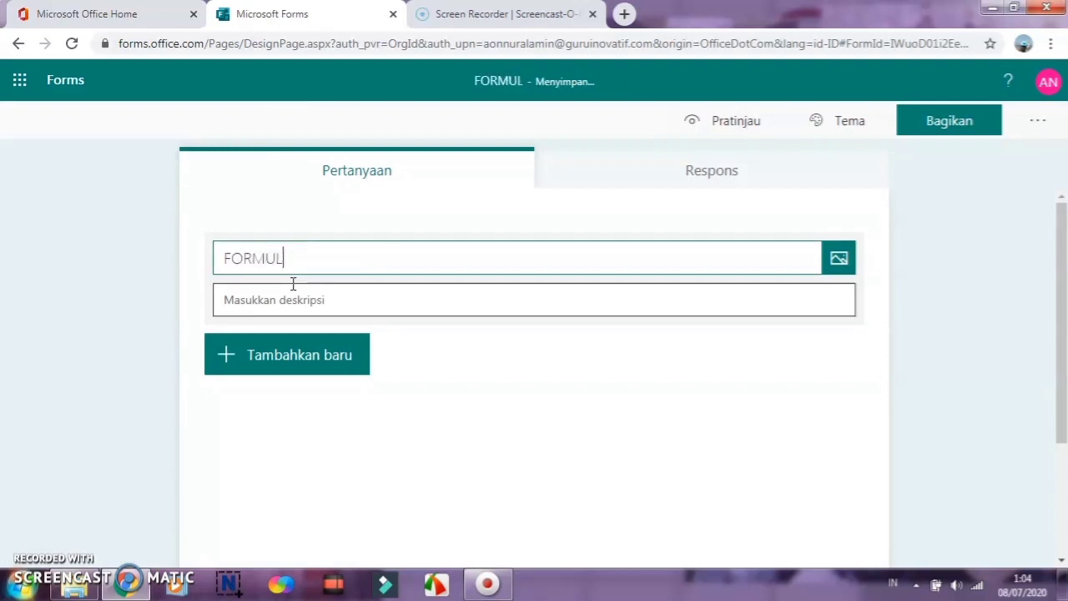
{"action": "type", "text": "NDAFTARA"}
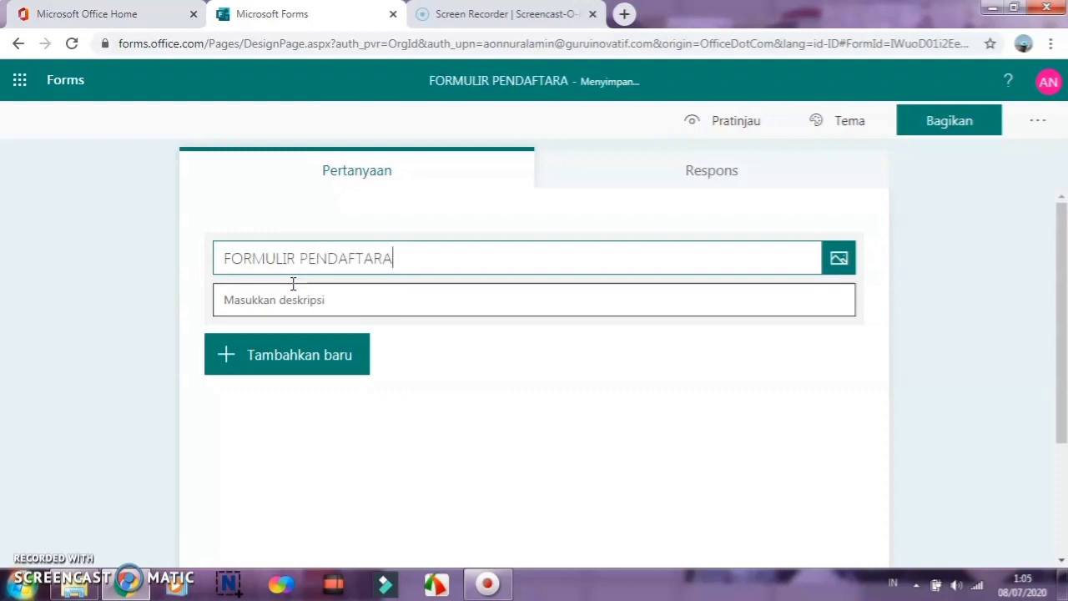
{"action": "type", "text": "N SISWA BARU SMPN 4 "}
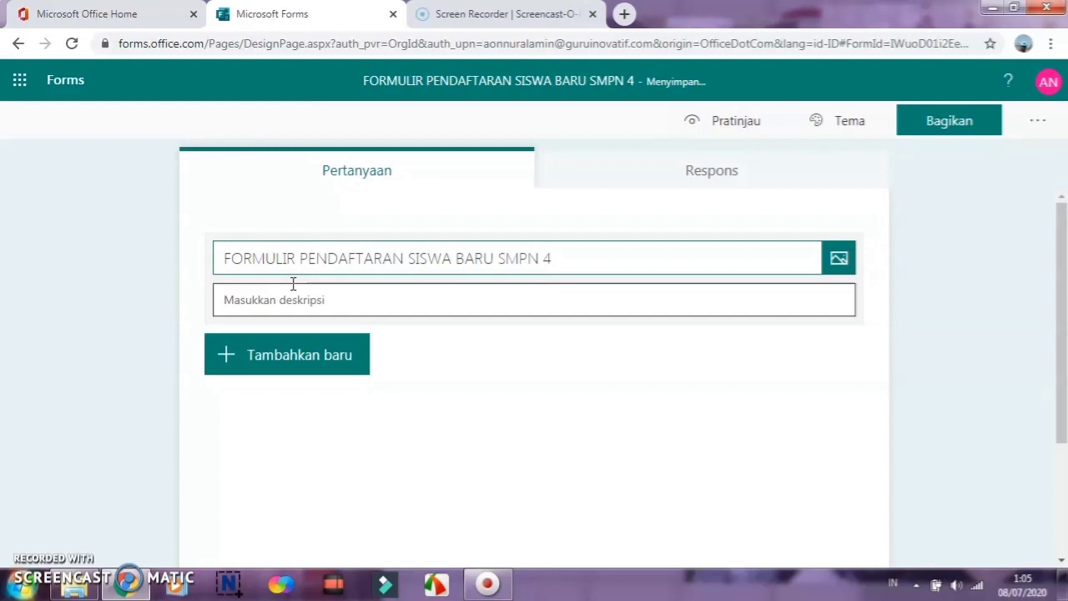
{"action": "type", "text": "MAJA"}
{"action": "left_click", "coordinate": [317, 283]}
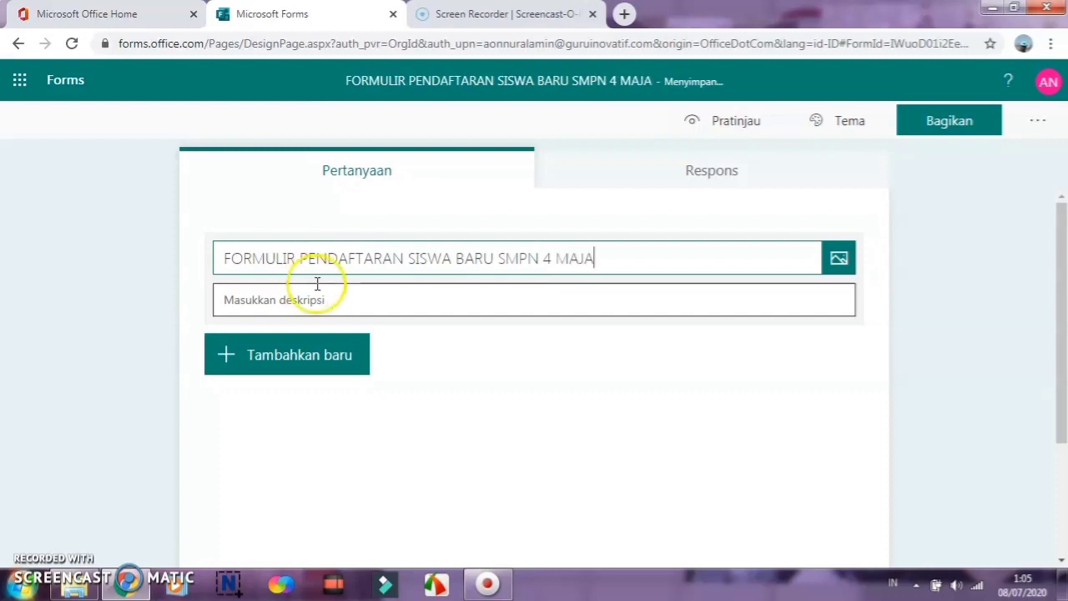
Step: Enter the form description "lengkapi data formulr ini dengan seksama"
{"action": "left_click", "coordinate": [331, 300]}
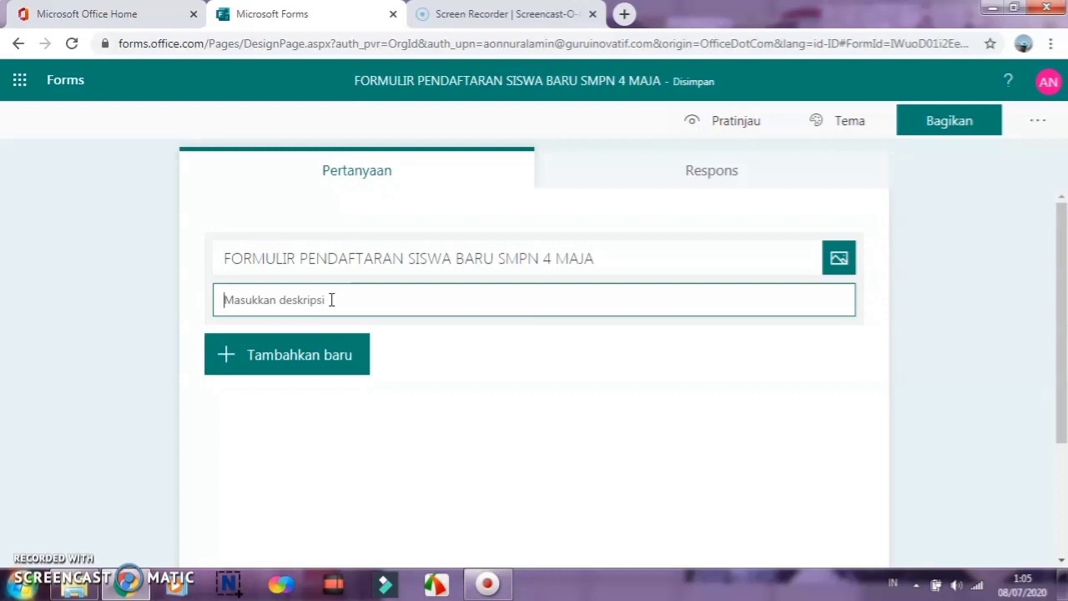
{"action": "type", "text": "IENG"}
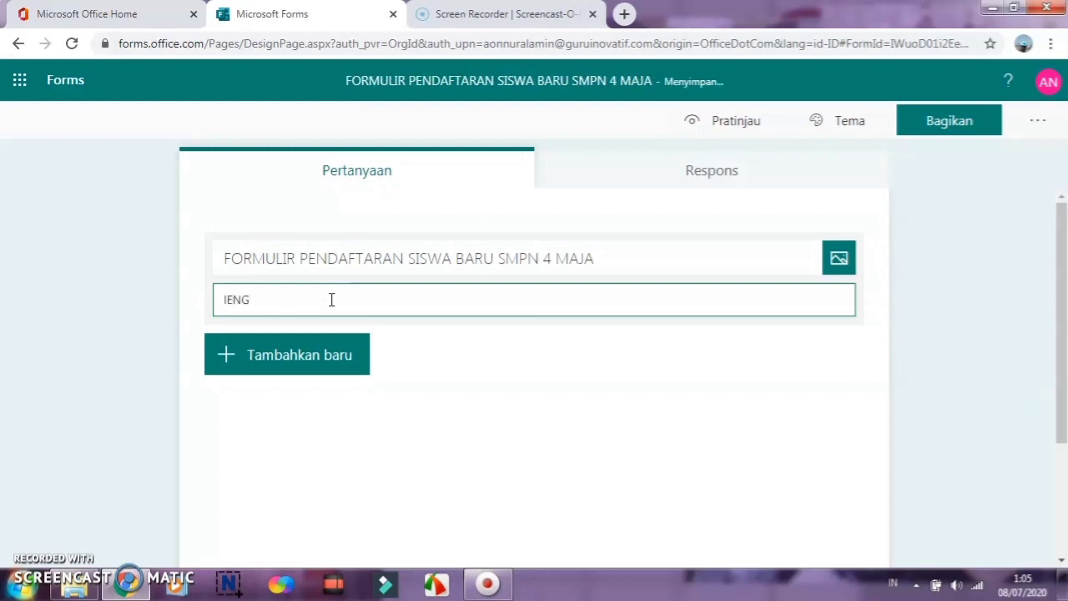
{"action": "key", "text": "BackSpace"}
{"action": "key", "text": "BackSpace"}
{"action": "key", "text": "BackSpace"}
{"action": "type", "text": "lengkapi data formulr ini denga"}
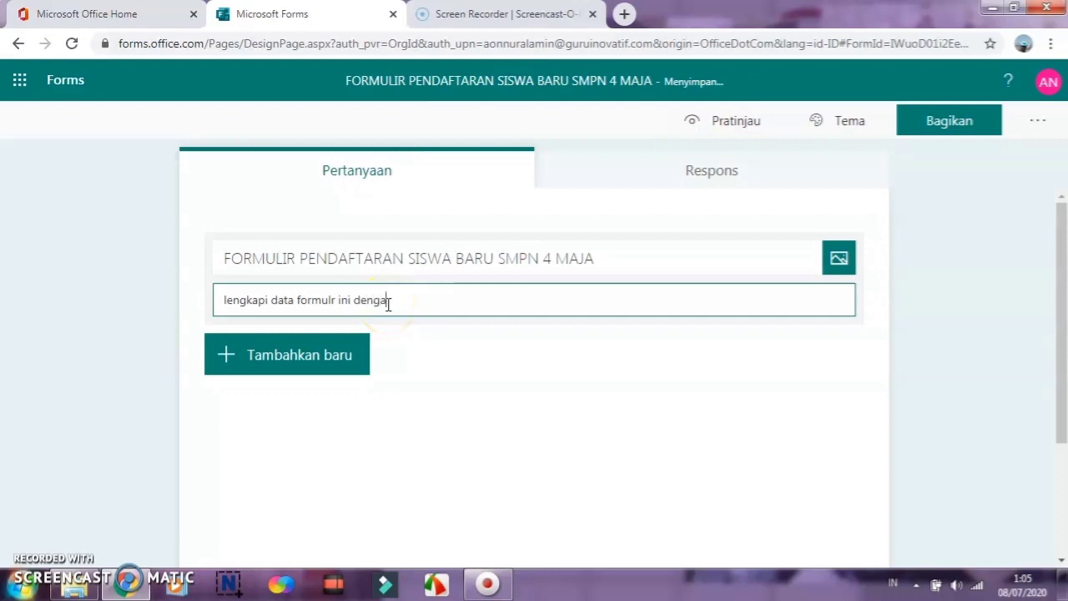
{"action": "type", "text": "n seksama"}
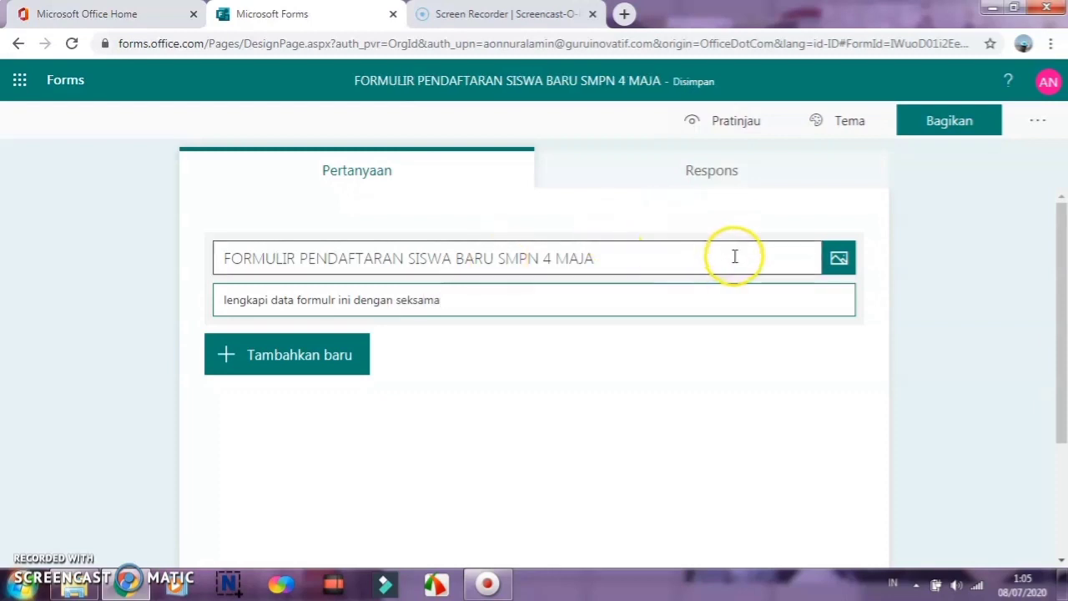
Step: Start adding an image to the form title and search Bing images for "tut wuri handayani"
{"action": "left_click", "coordinate": [839, 263]}
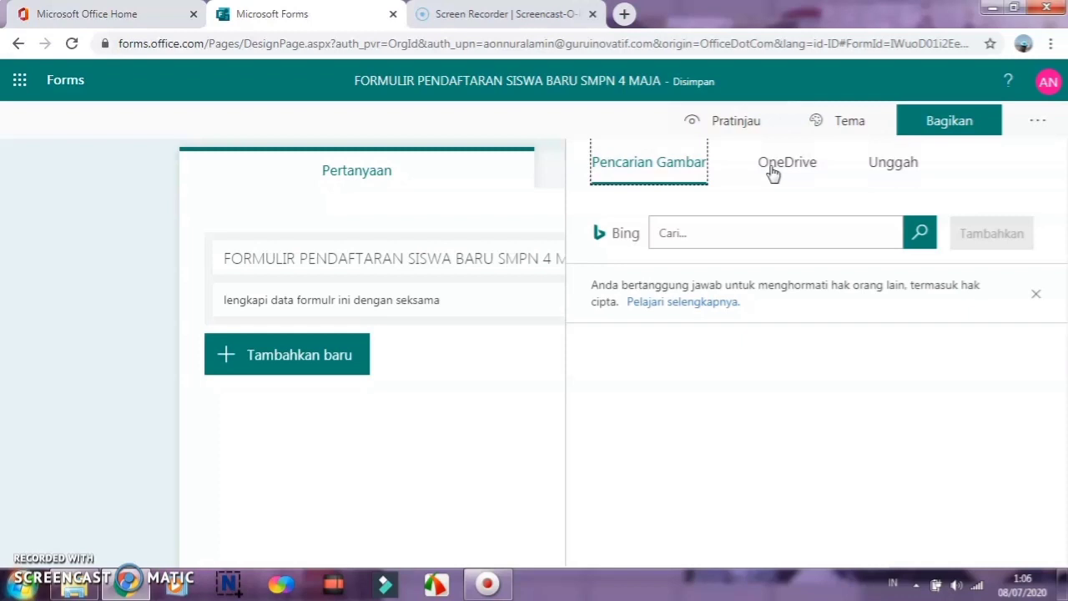
{"action": "left_click", "coordinate": [845, 226]}
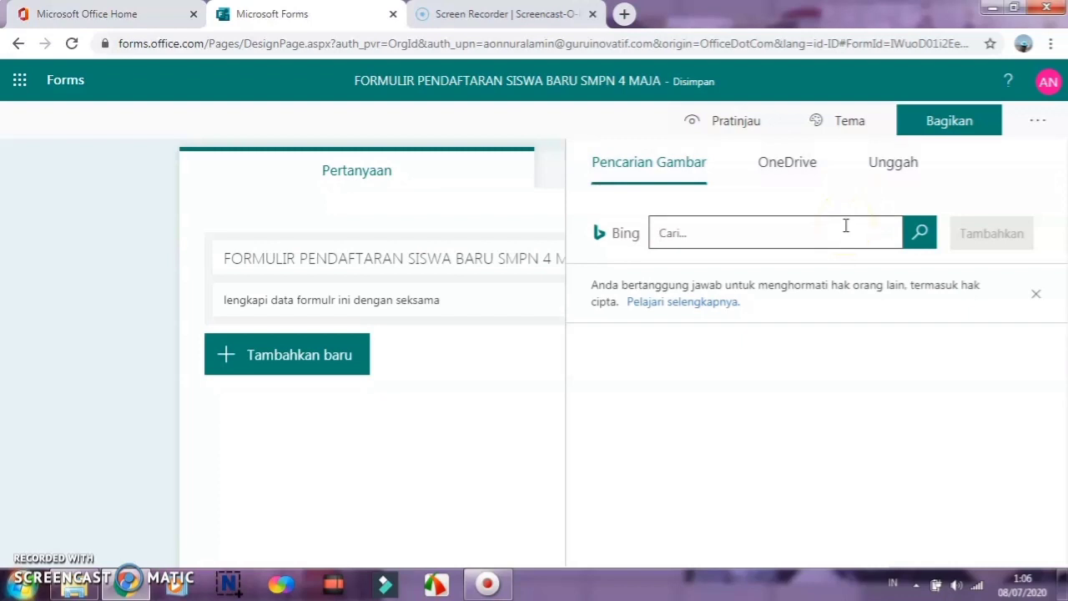
{"action": "type", "text": "tut wuri handayani"}
{"action": "left_click", "coordinate": [919, 235]}
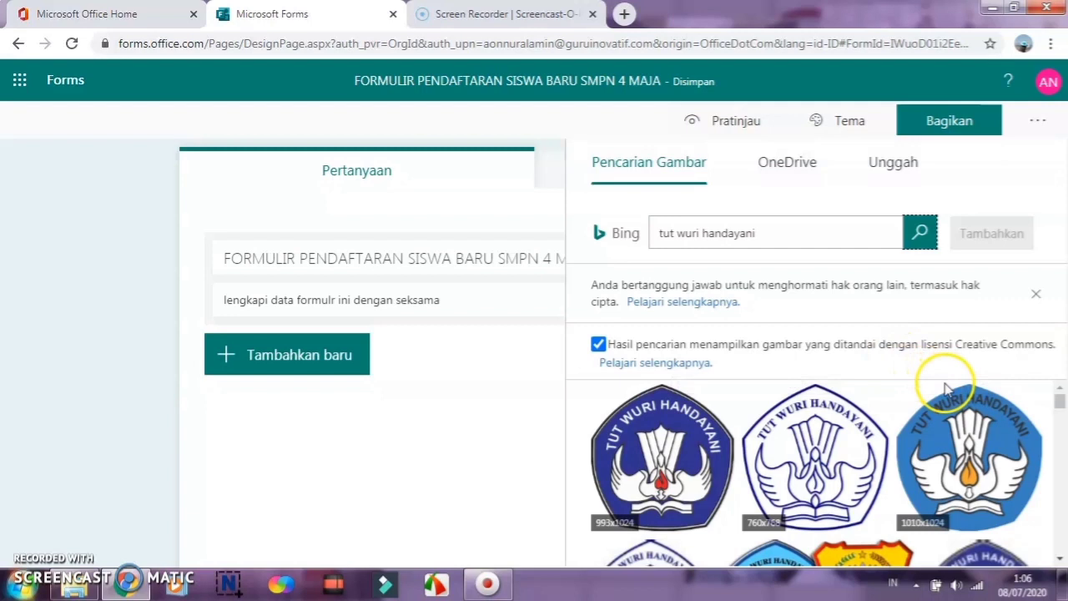
Step: Browse the image results for a suitable Tut Wuri Handayani logo and return to the first rows
{"action": "left_click", "coordinate": [1057, 560]}
{"action": "left_click", "coordinate": [1058, 560]}
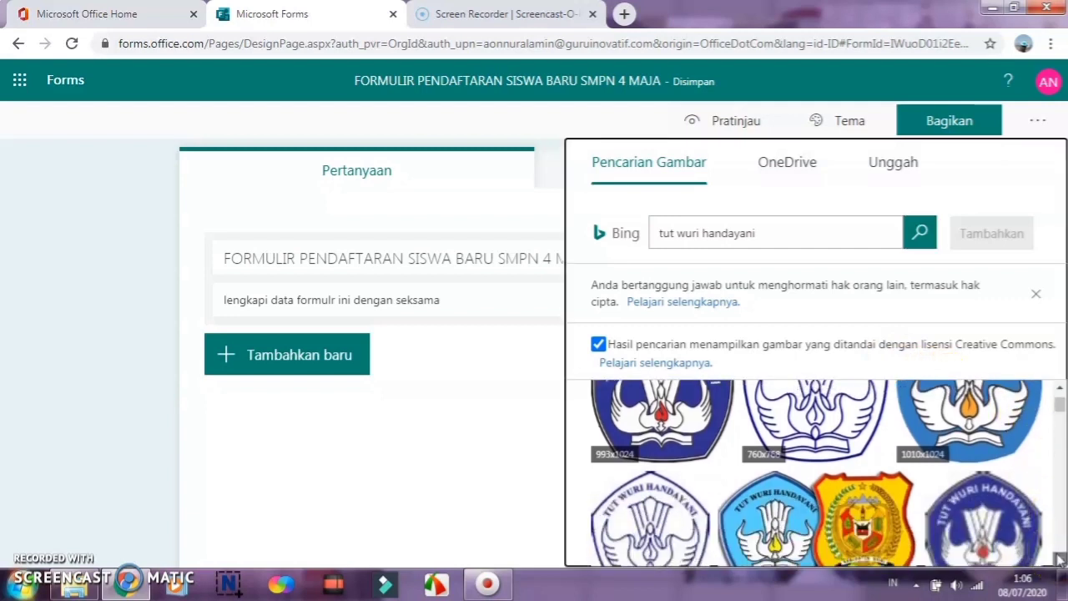
{"action": "left_click", "coordinate": [1057, 561]}
{"action": "left_click", "coordinate": [1057, 561]}
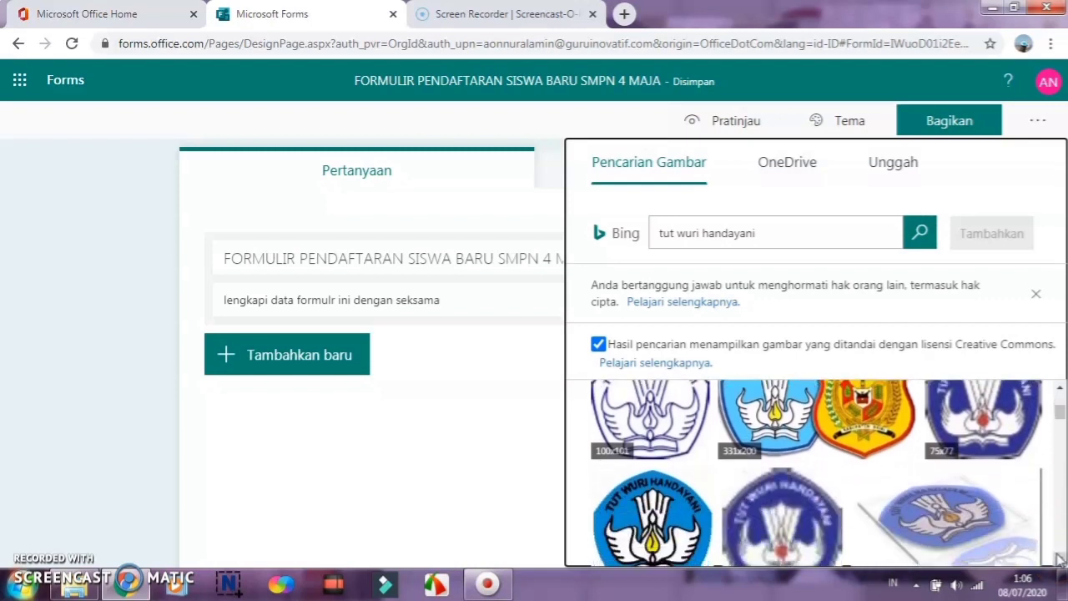
{"action": "left_click", "coordinate": [1058, 561]}
{"action": "left_click", "coordinate": [1057, 561]}
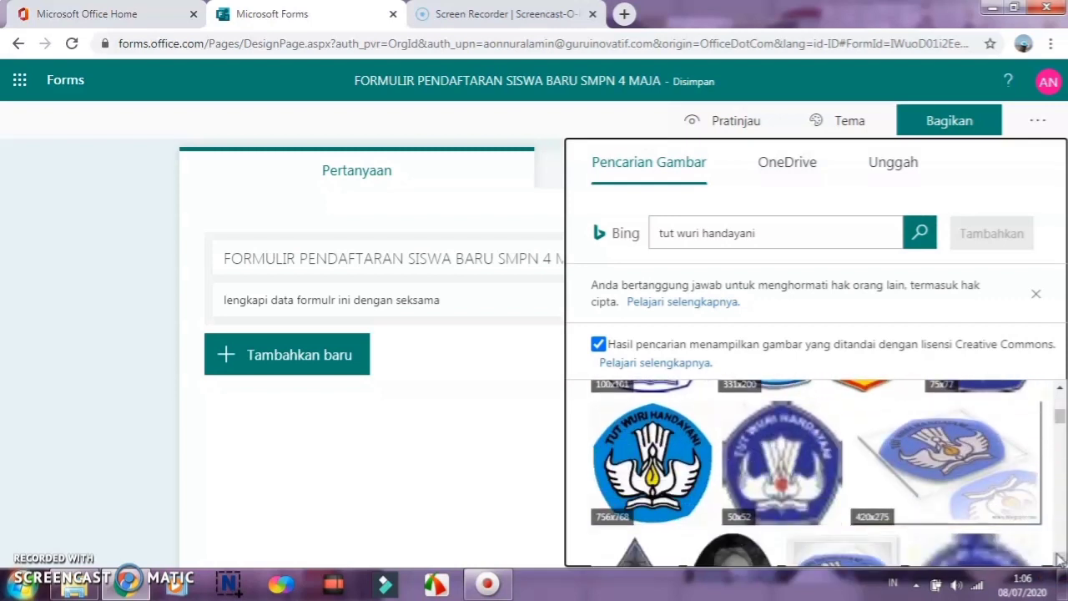
{"action": "left_click", "coordinate": [1058, 560]}
{"action": "left_click", "coordinate": [1057, 560]}
{"action": "left_click", "coordinate": [1058, 560]}
{"action": "left_click", "coordinate": [1058, 561]}
{"action": "left_click", "coordinate": [1057, 561]}
{"action": "left_click", "coordinate": [1058, 560]}
{"action": "left_click", "coordinate": [1056, 386]}
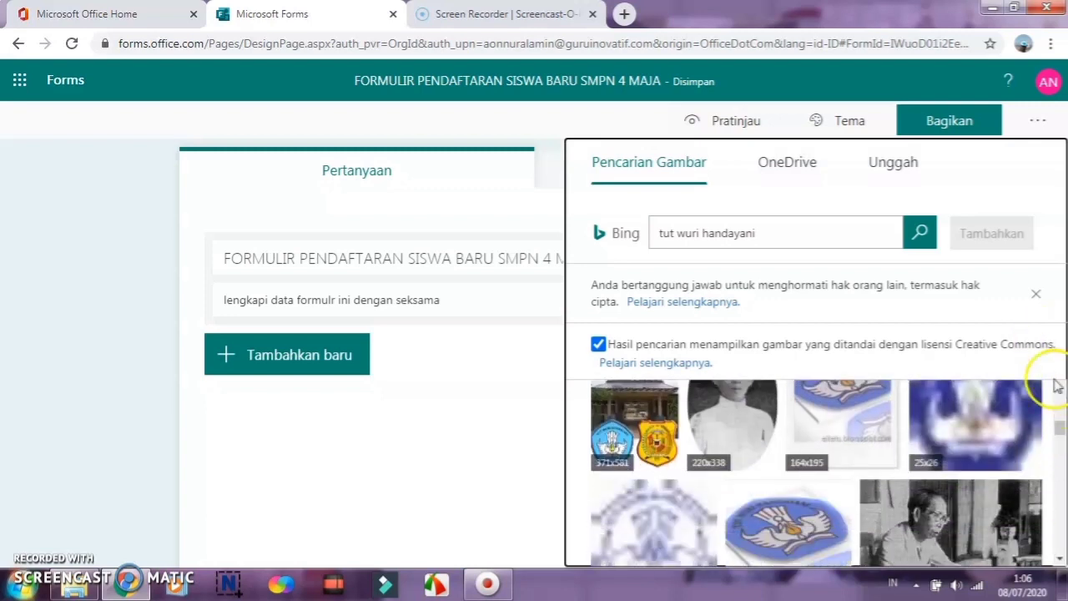
{"action": "left_click", "coordinate": [1059, 394]}
{"action": "left_click", "coordinate": [1060, 394]}
{"action": "left_click", "coordinate": [1059, 394]}
{"action": "left_click", "coordinate": [1060, 394]}
{"action": "left_click", "coordinate": [1060, 394]}
{"action": "left_click", "coordinate": [1060, 393]}
{"action": "left_click", "coordinate": [1060, 394]}
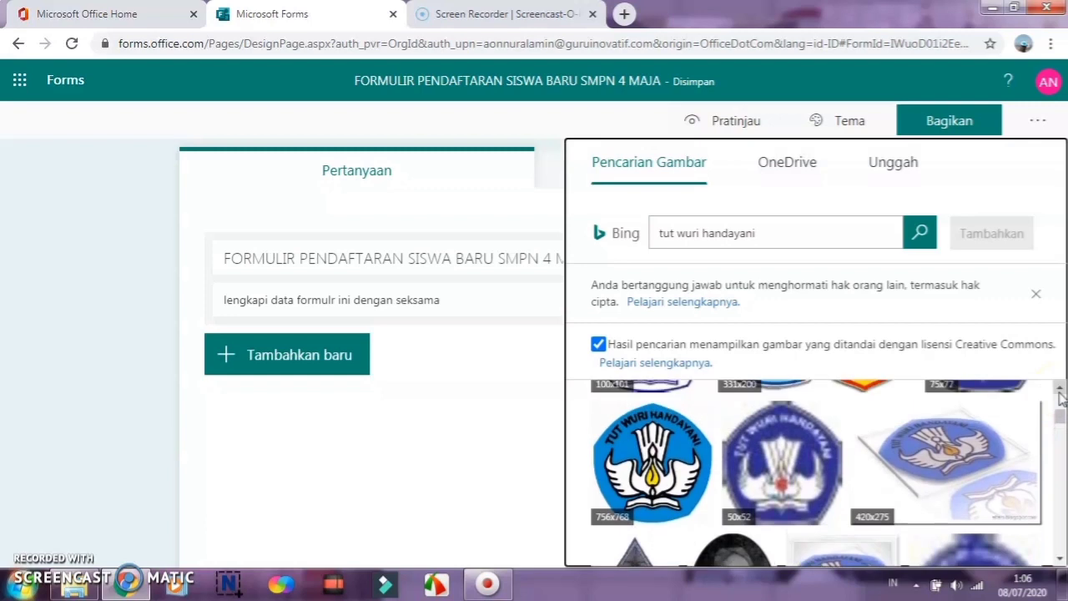
{"action": "left_click", "coordinate": [1060, 394]}
{"action": "left_click", "coordinate": [1059, 394]}
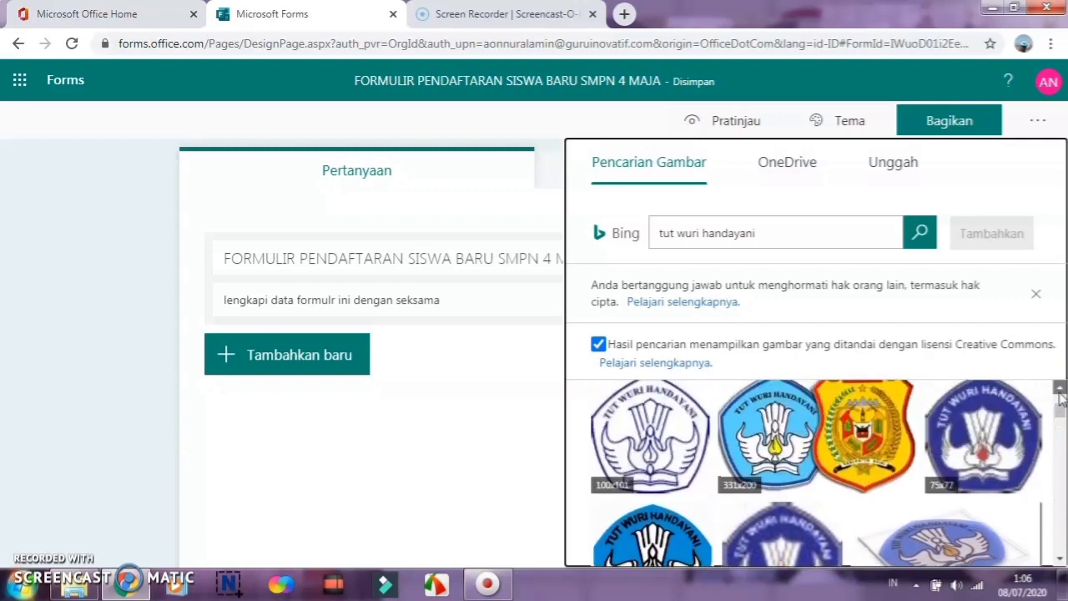
{"action": "left_click", "coordinate": [1059, 393]}
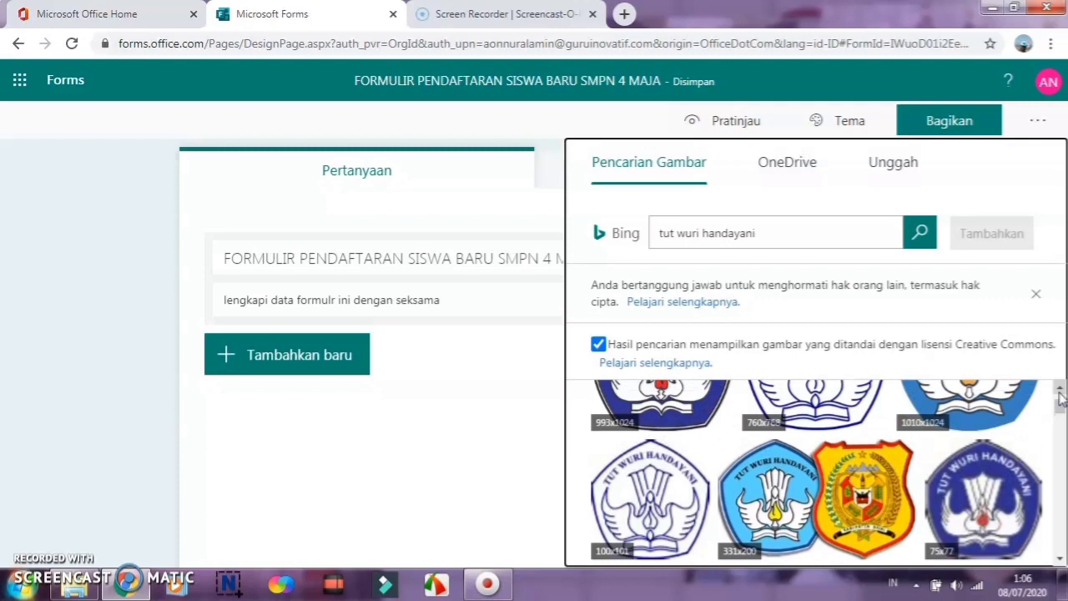
{"action": "left_click", "coordinate": [1059, 393]}
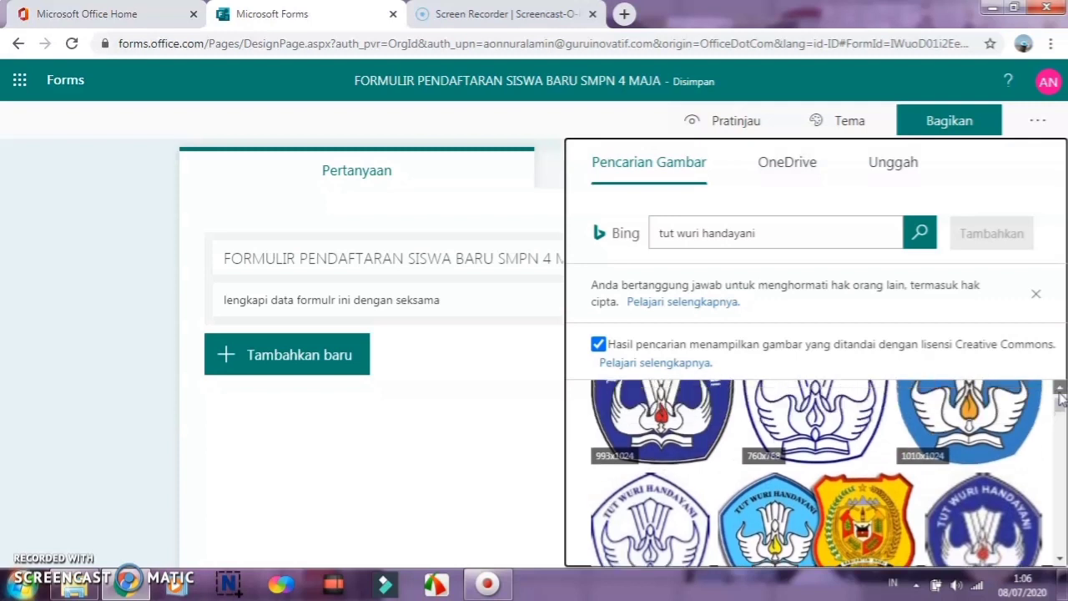
Step: Insert the dark blue 993x1024 Tut Wuri Handayani logo as the form title's image
{"action": "left_click", "coordinate": [690, 428]}
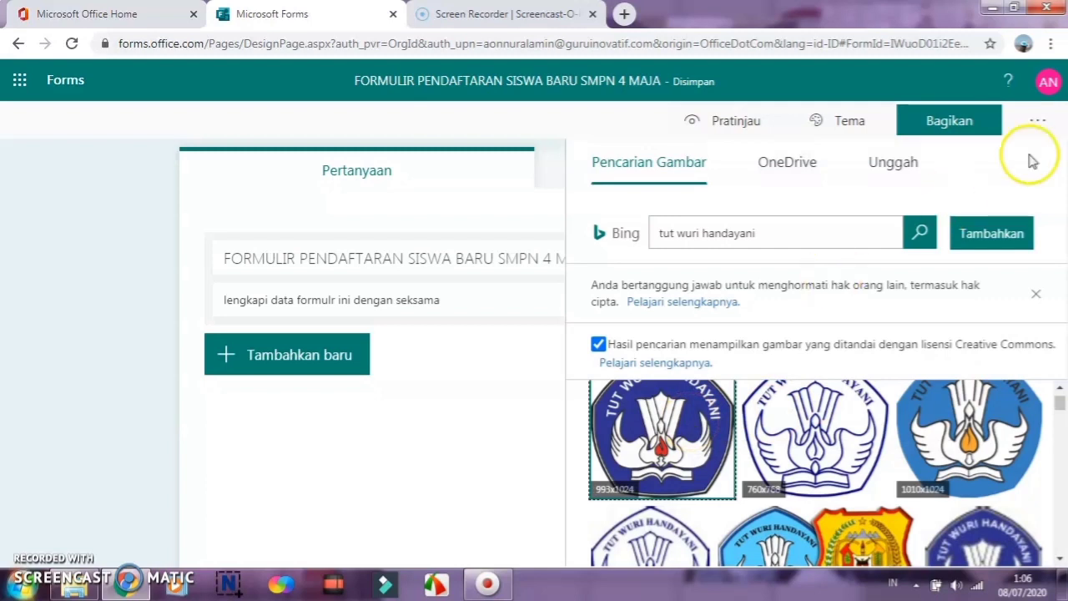
{"action": "left_click", "coordinate": [998, 233]}
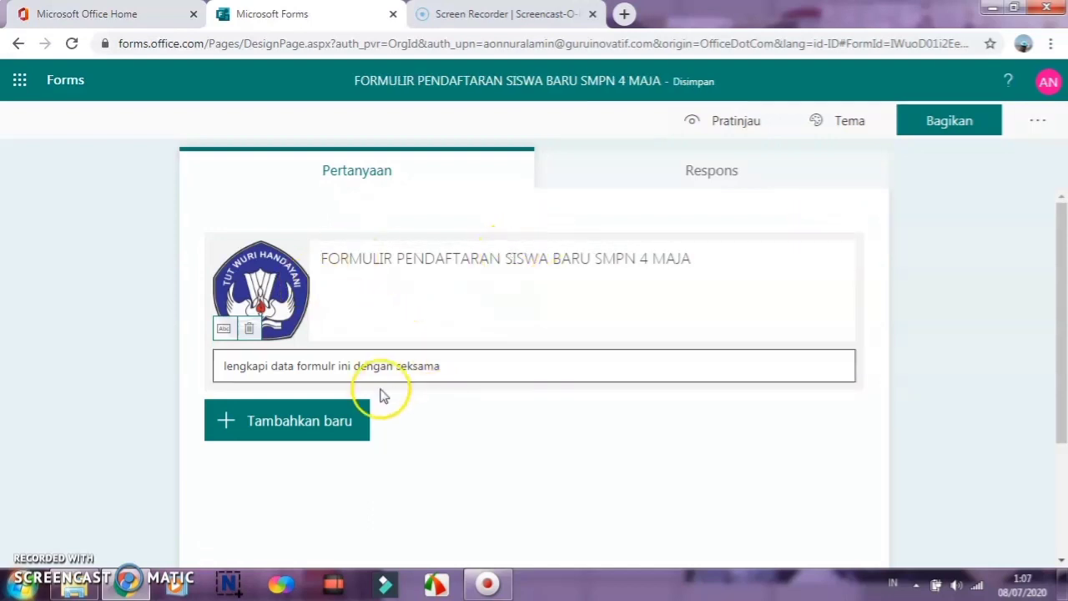
Step: Add a text question named "Nama" and make it required
{"action": "left_click", "coordinate": [341, 422]}
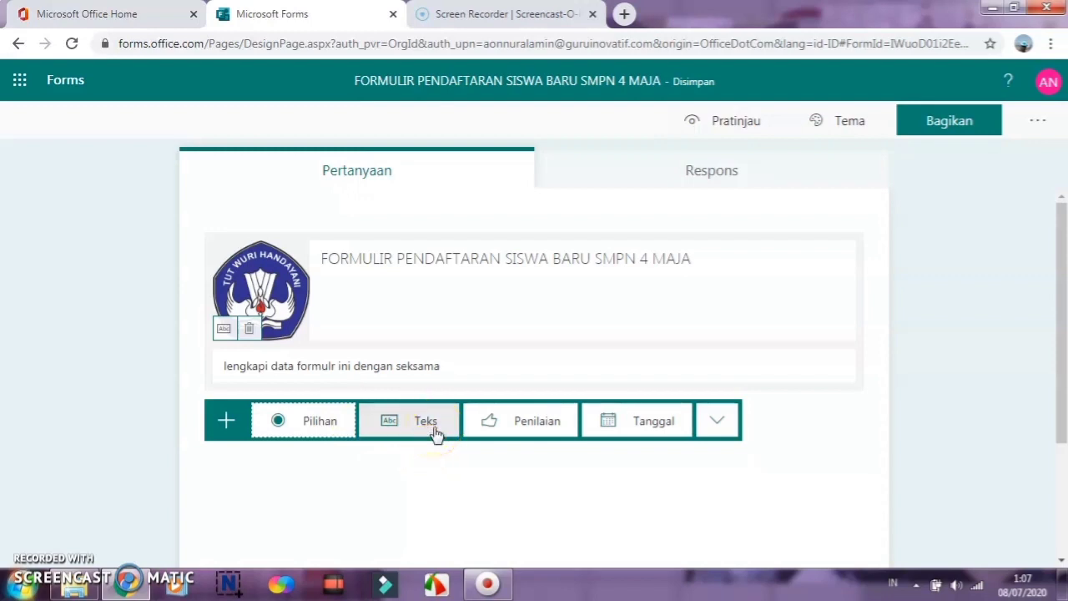
{"action": "left_click", "coordinate": [434, 432]}
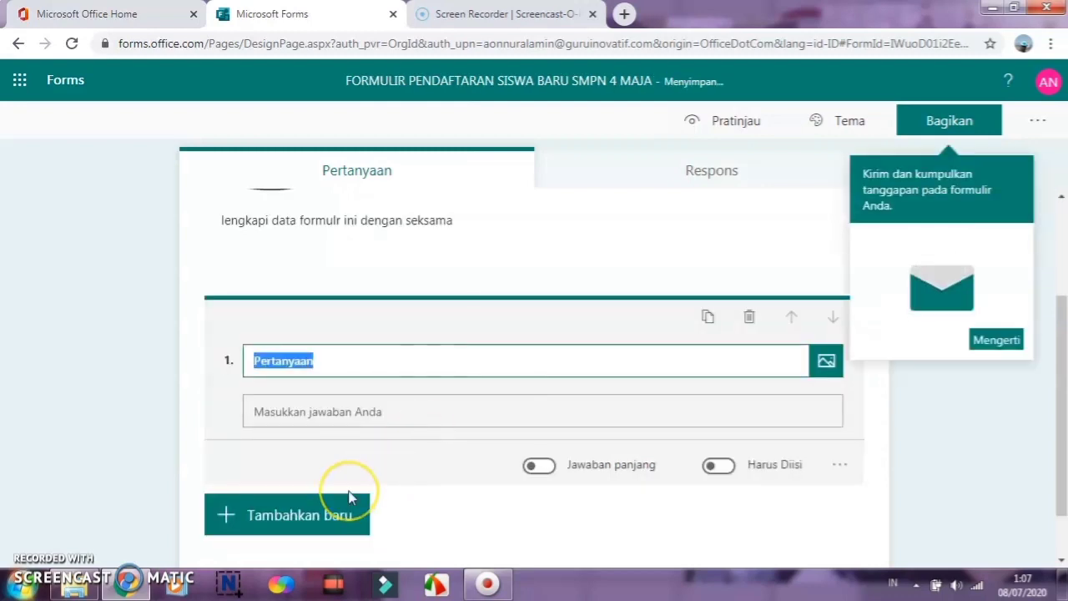
{"action": "type", "text": "Nama"}
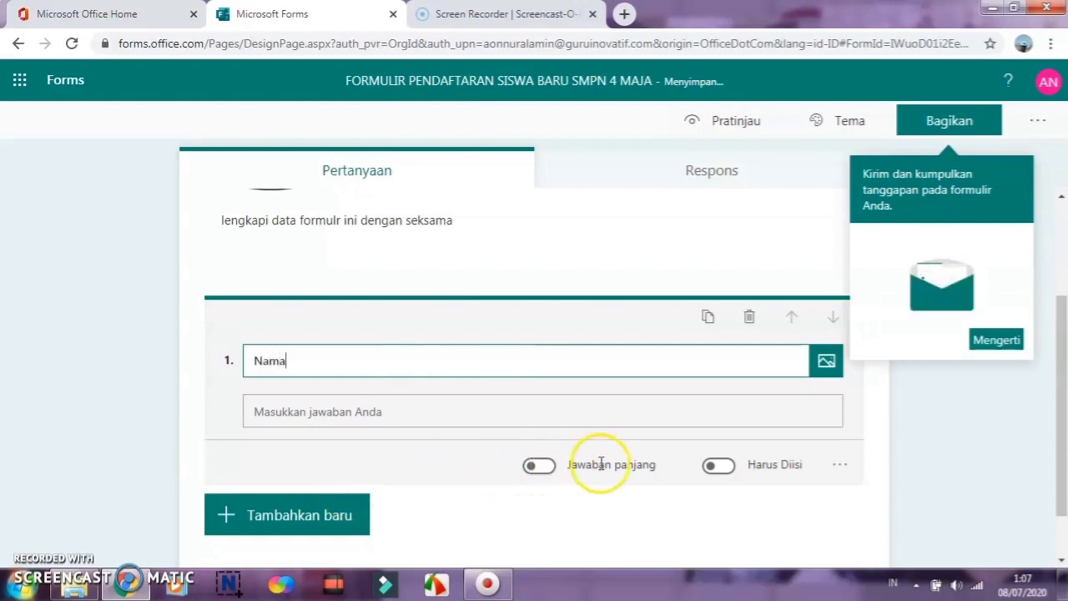
{"action": "left_click", "coordinate": [719, 467]}
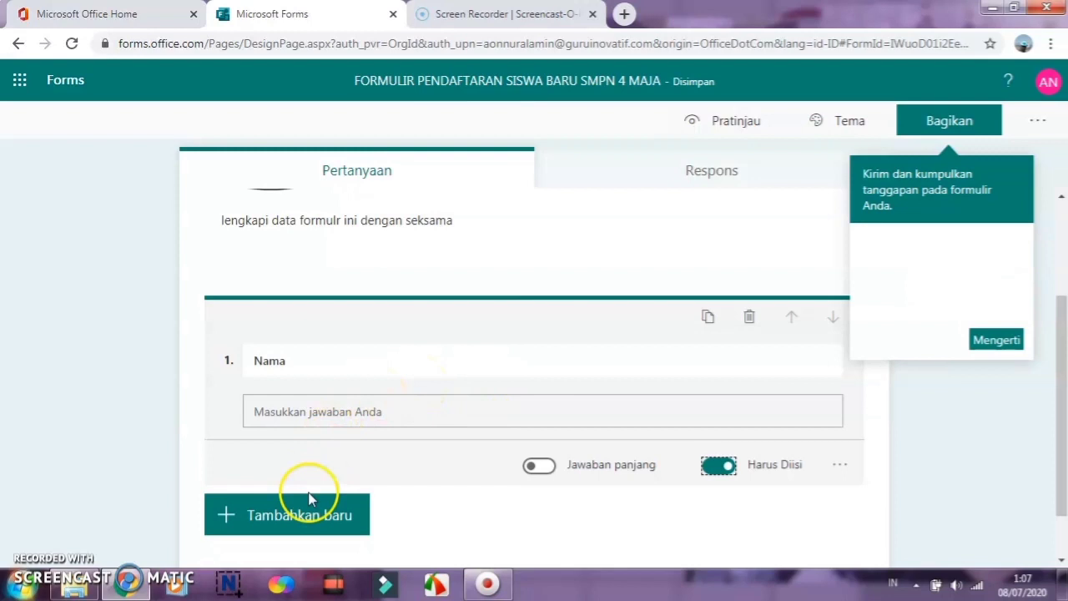
Step: Add a choice question named "Jenis Kelamin" with the options "Laki-laki" and "Perempuan"
{"action": "left_click", "coordinate": [297, 516]}
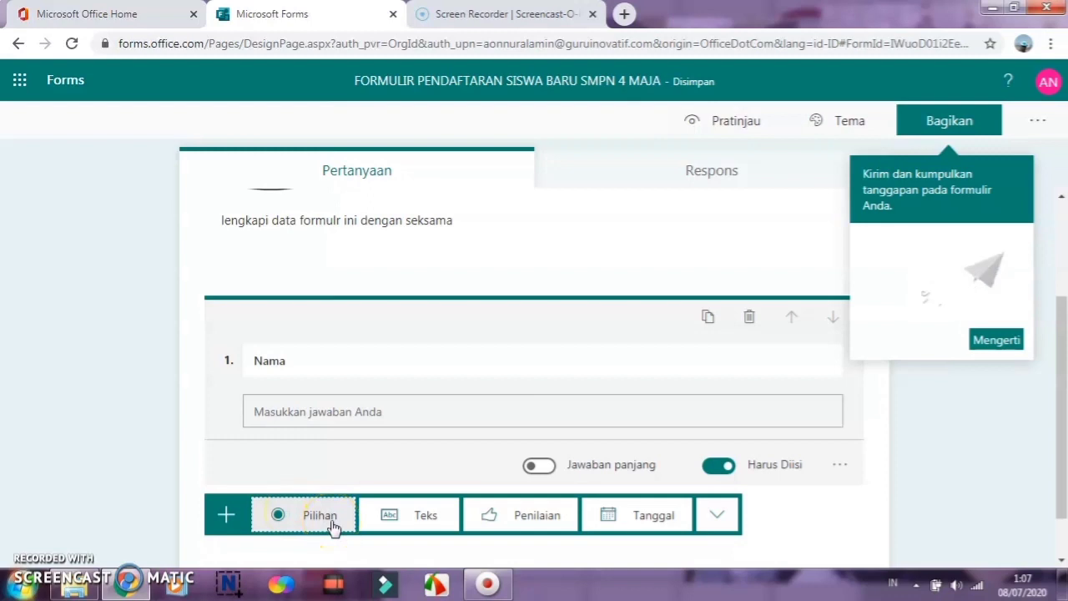
{"action": "left_click", "coordinate": [332, 527]}
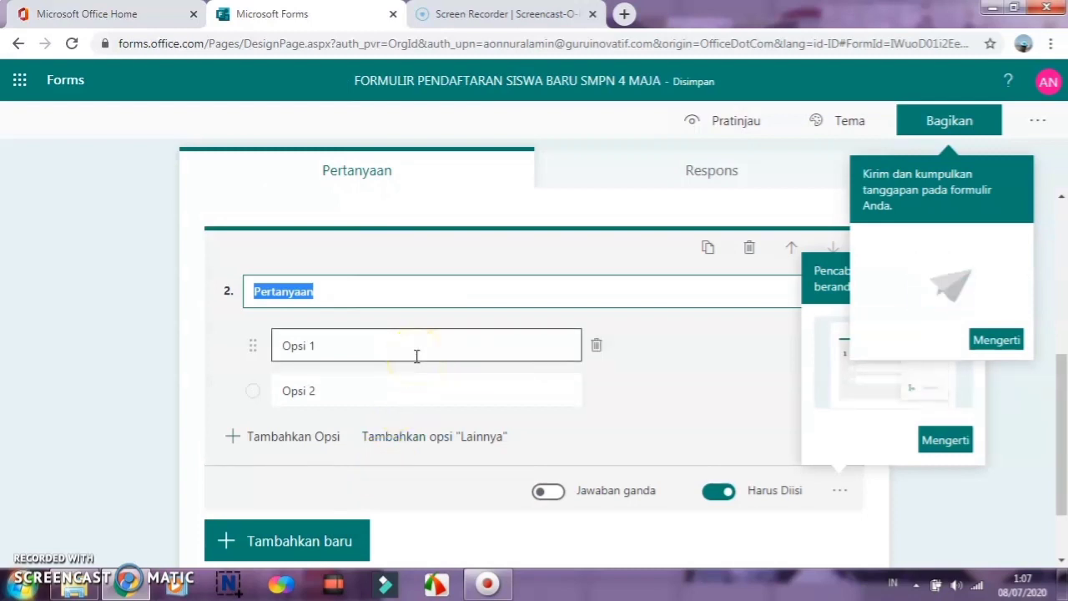
{"action": "type", "text": "Jenis Kelamin"}
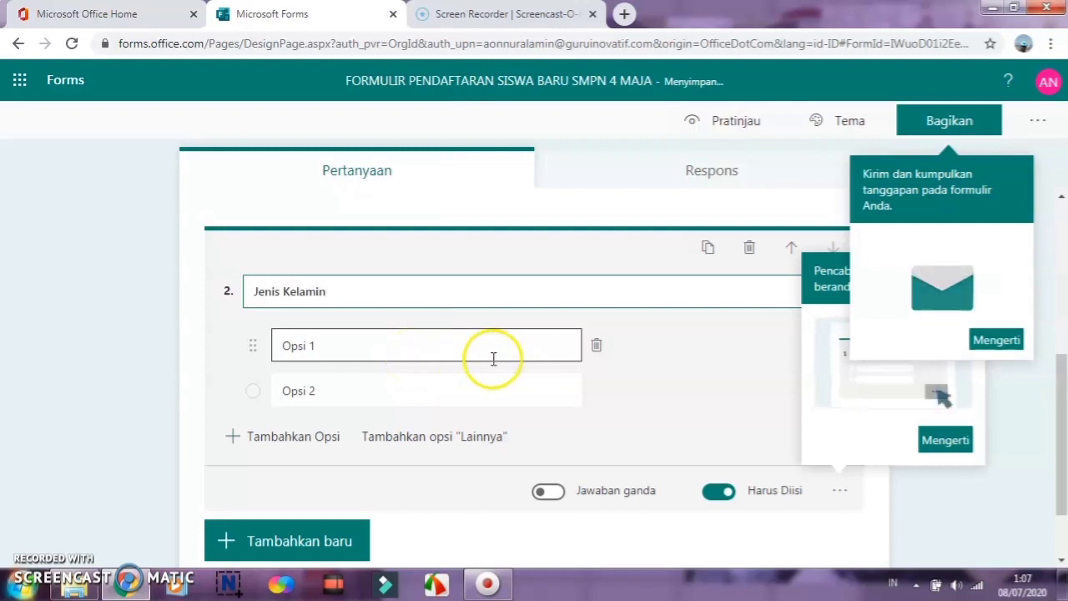
{"action": "left_click", "coordinate": [383, 346]}
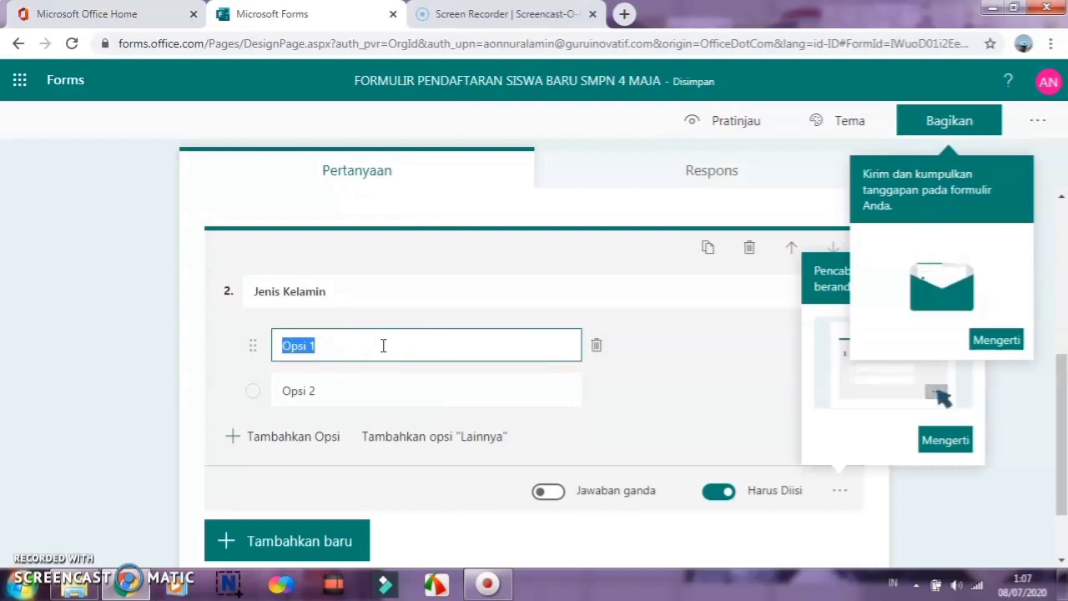
{"action": "type", "text": "Laki-laki"}
{"action": "left_click", "coordinate": [353, 384]}
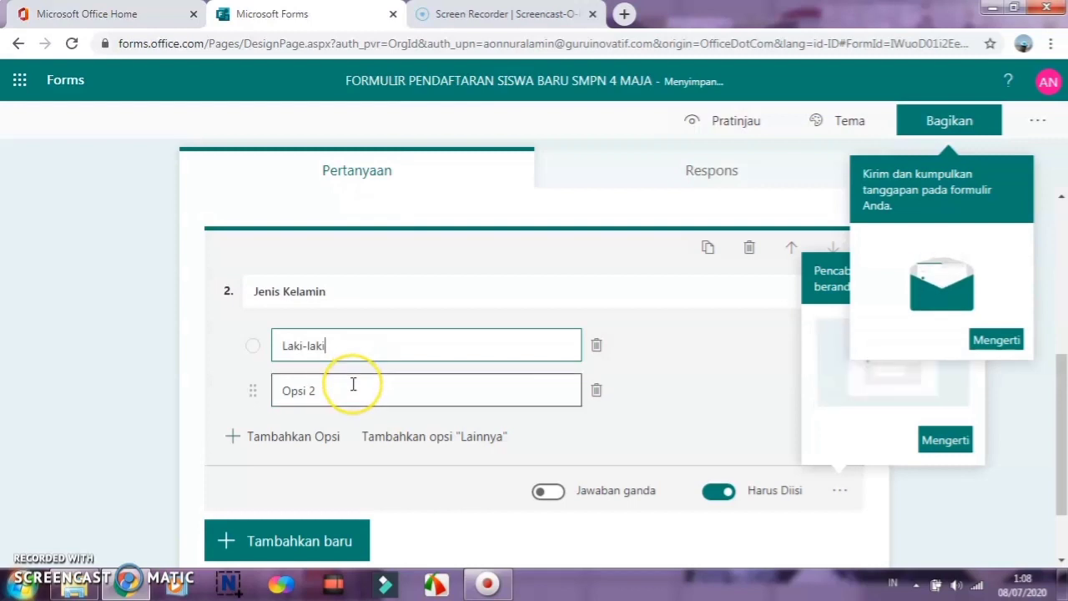
{"action": "type", "text": "Perem"}
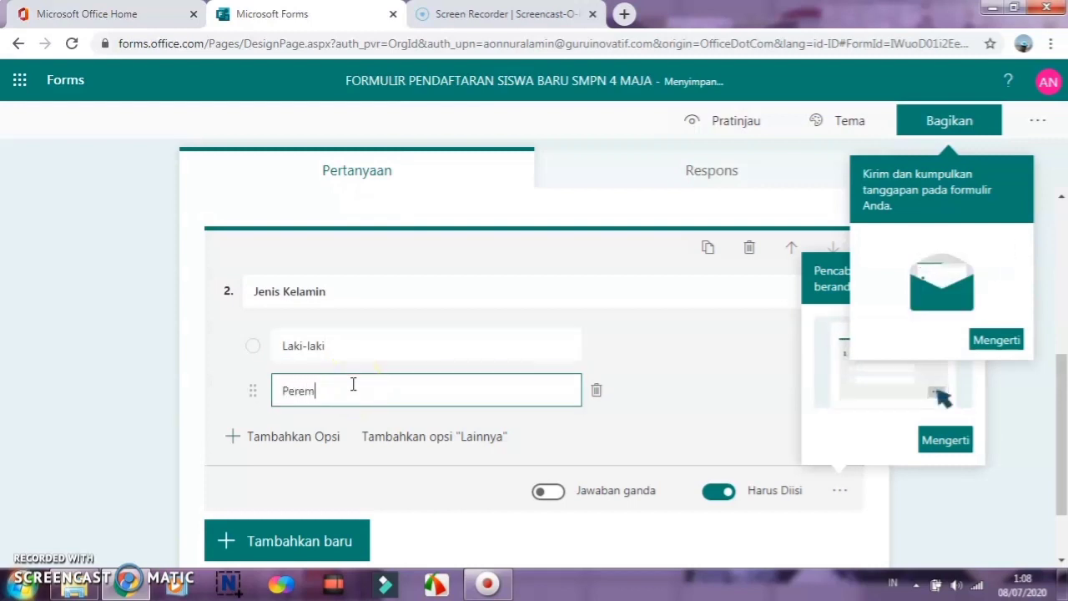
{"action": "type", "text": "puan"}
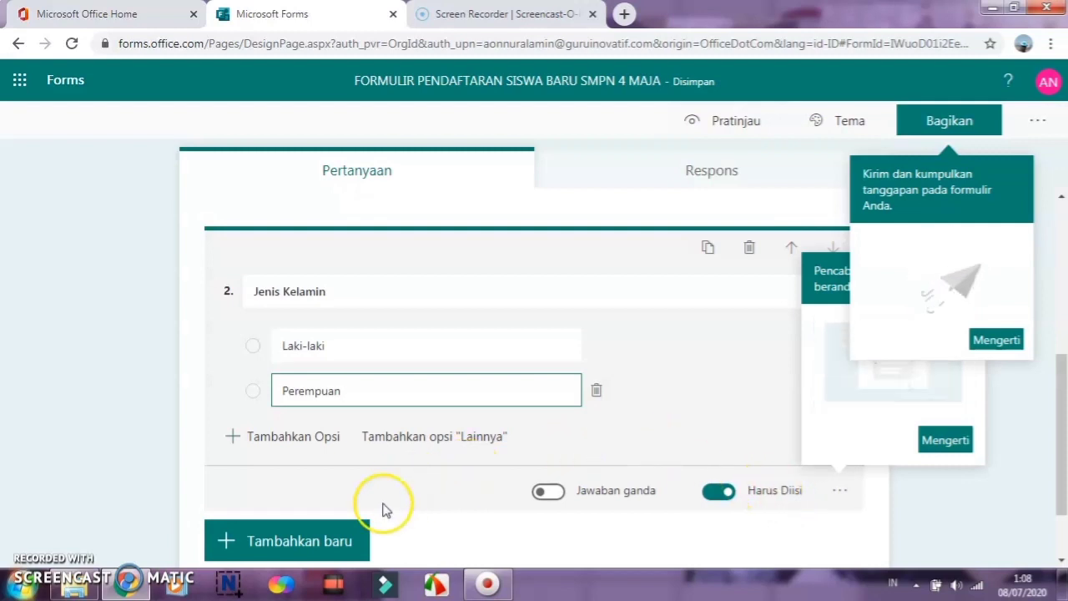
Step: Add a text question named "Tempat lahir" below the gender question
{"action": "left_click", "coordinate": [354, 536]}
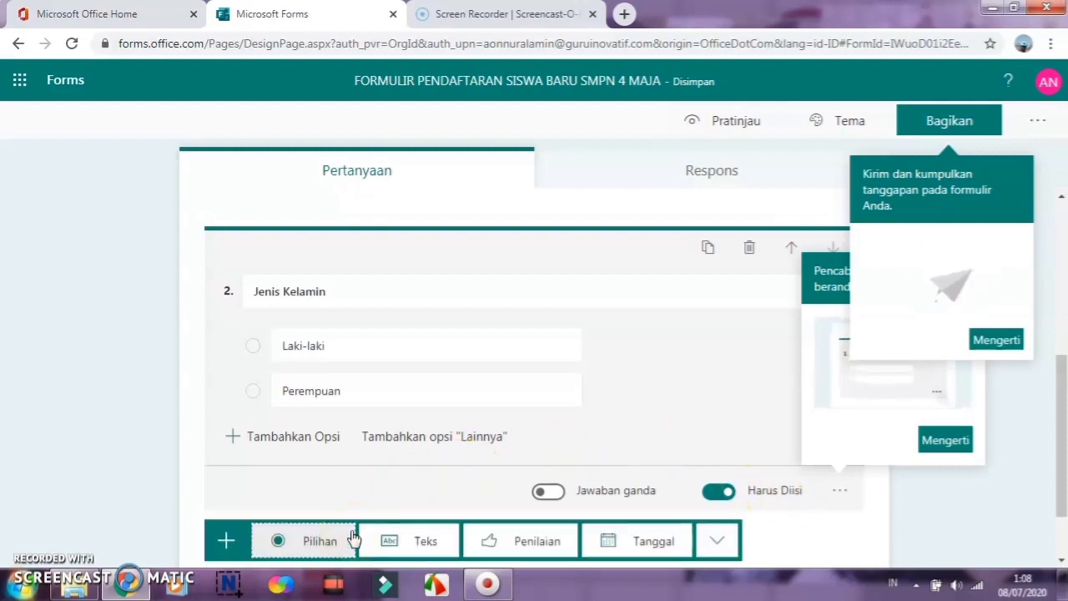
{"action": "left_click", "coordinate": [413, 542]}
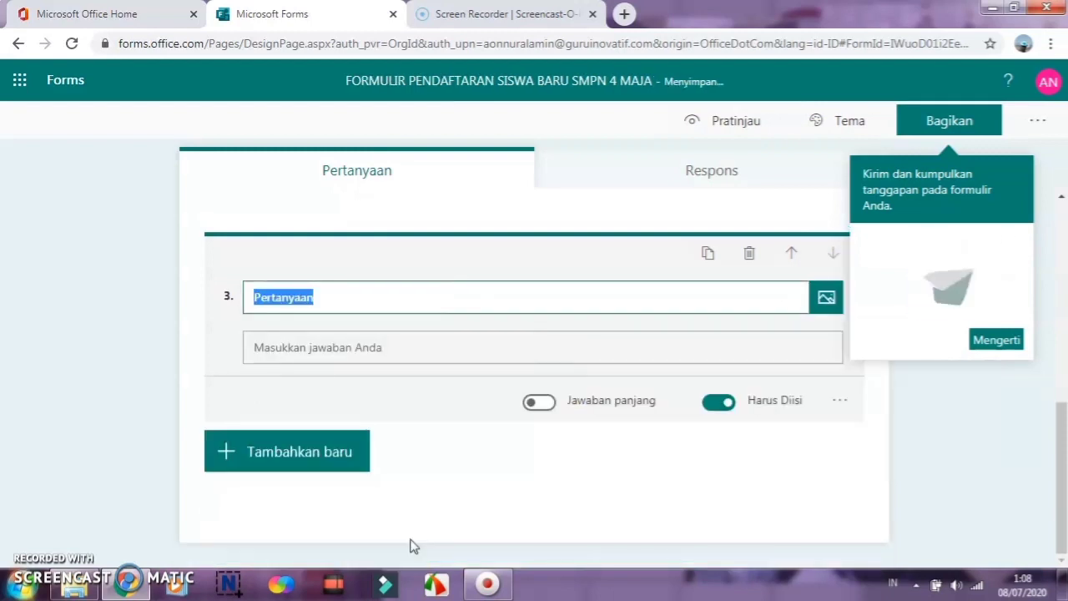
{"action": "type", "text": "Tempat lahir"}
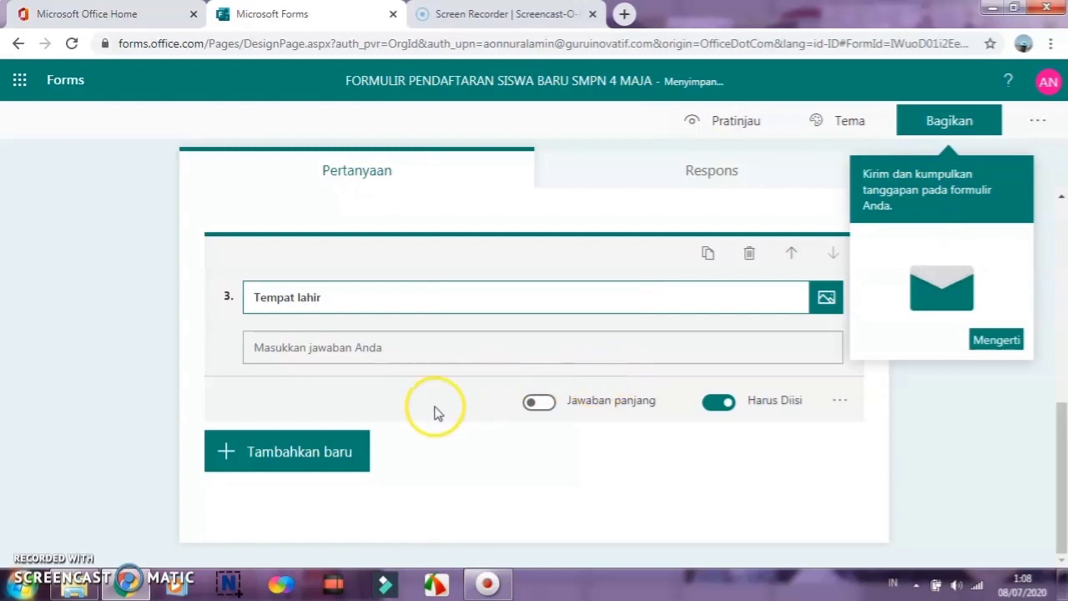
Step: Add a date question named "Tanggal Lahir" below the birthplace question
{"action": "left_click", "coordinate": [324, 453]}
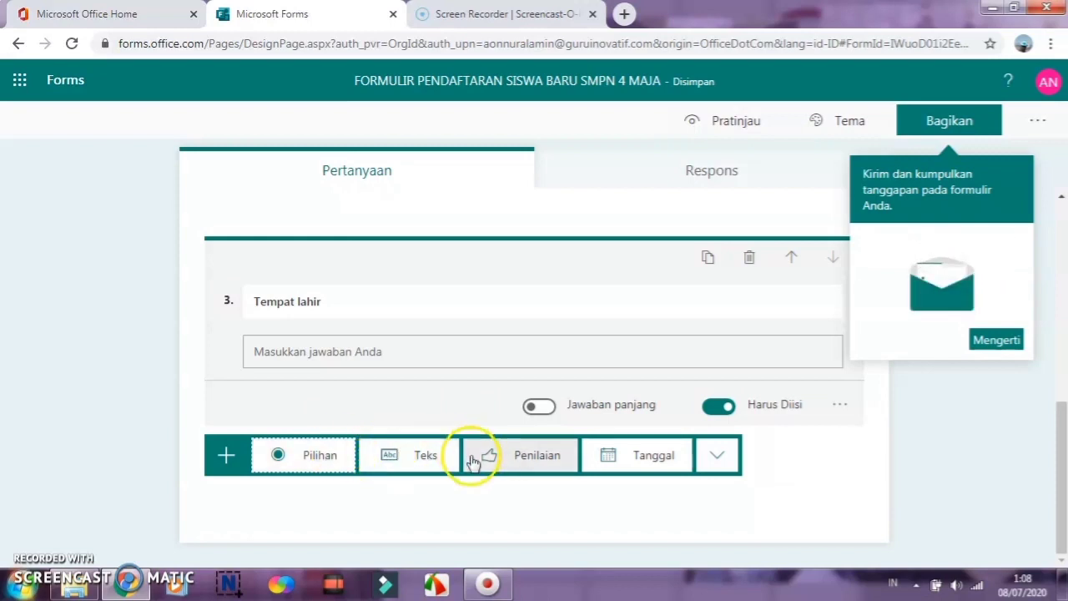
{"action": "left_click", "coordinate": [638, 454]}
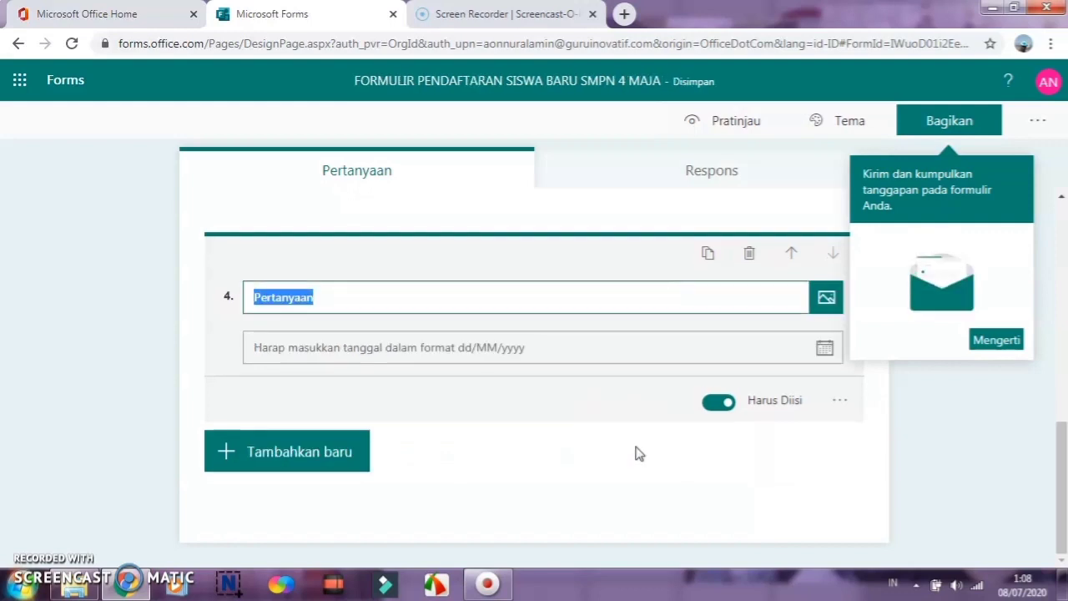
{"action": "type", "text": "Tanggal Lahir"}
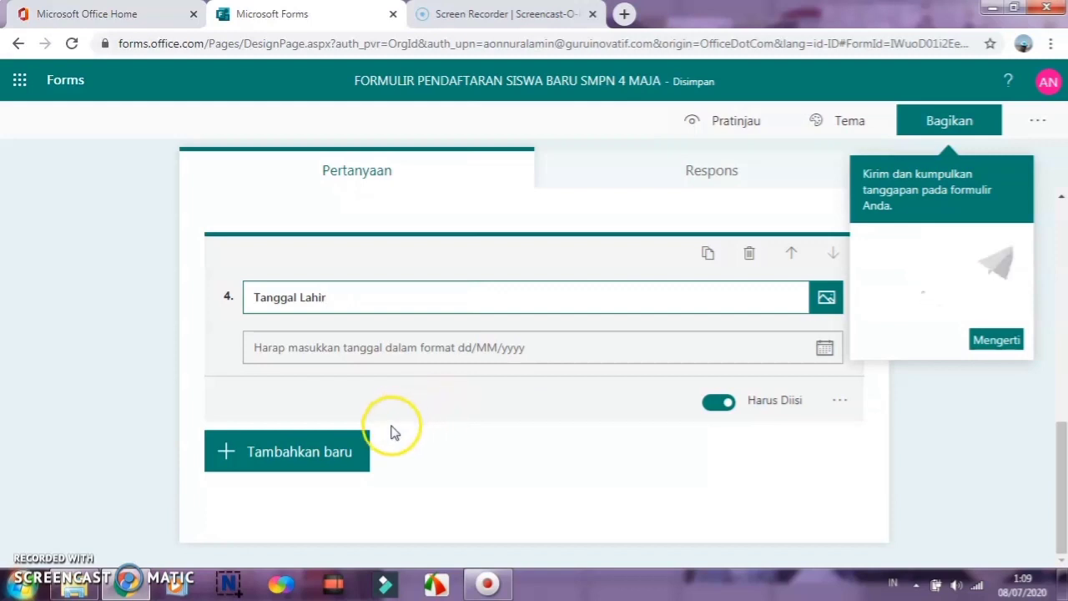
Step: Add a new section titled "Data Orang tua" with the description "Lengkapi data orang tua di bawah ini"
{"action": "left_click", "coordinate": [342, 459]}
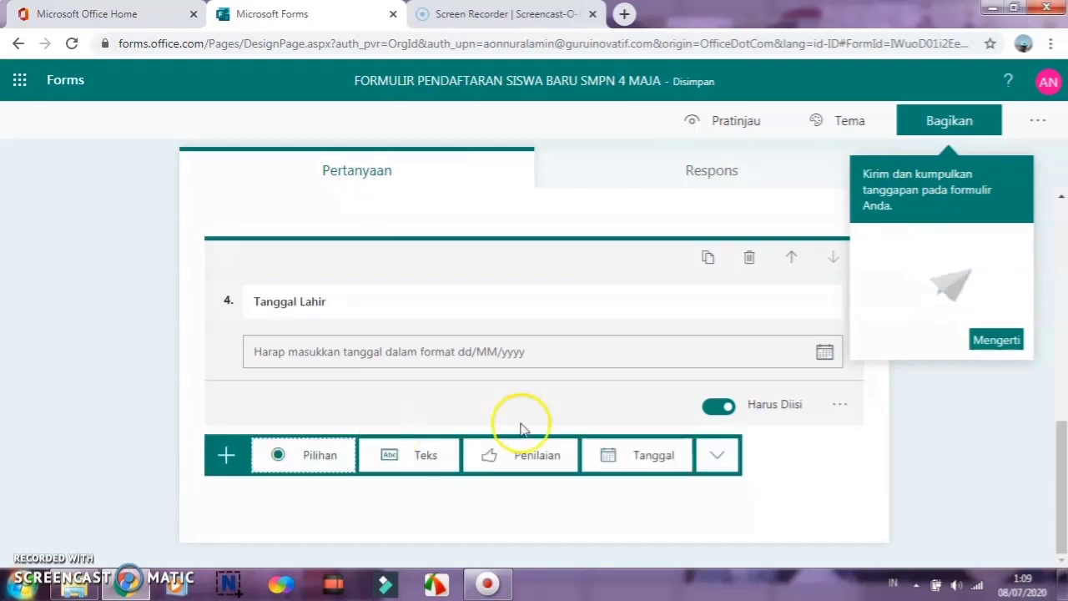
{"action": "left_click", "coordinate": [715, 463]}
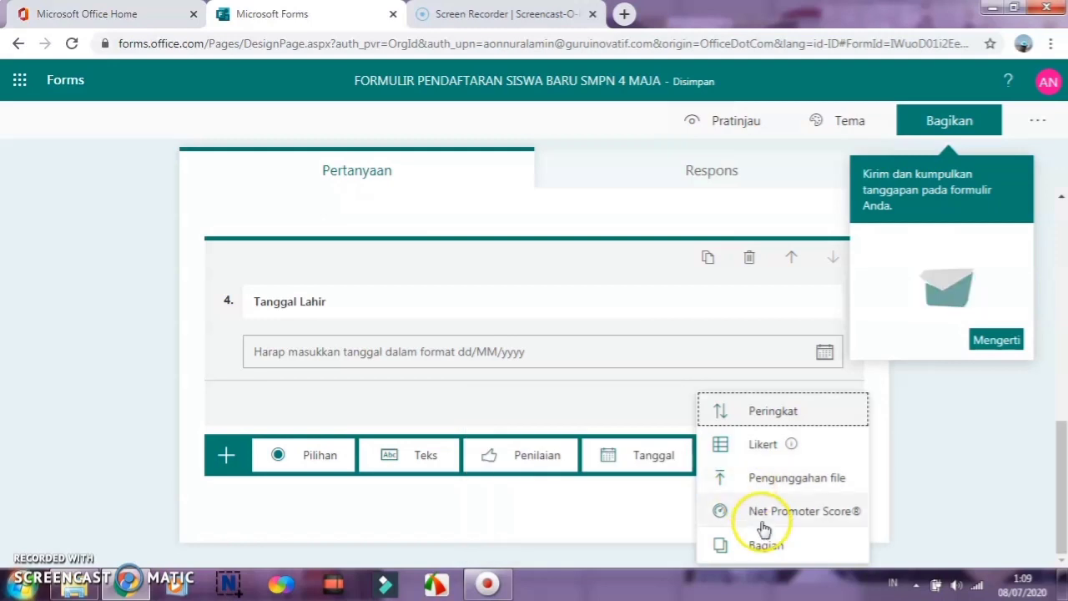
{"action": "left_click", "coordinate": [766, 547]}
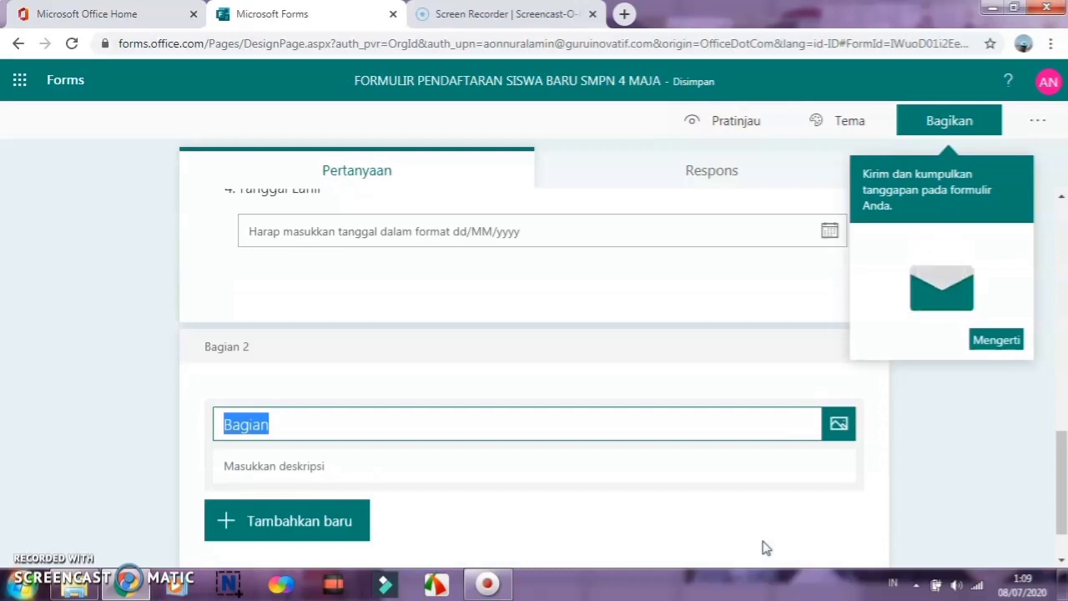
{"action": "type", "text": "Data O"}
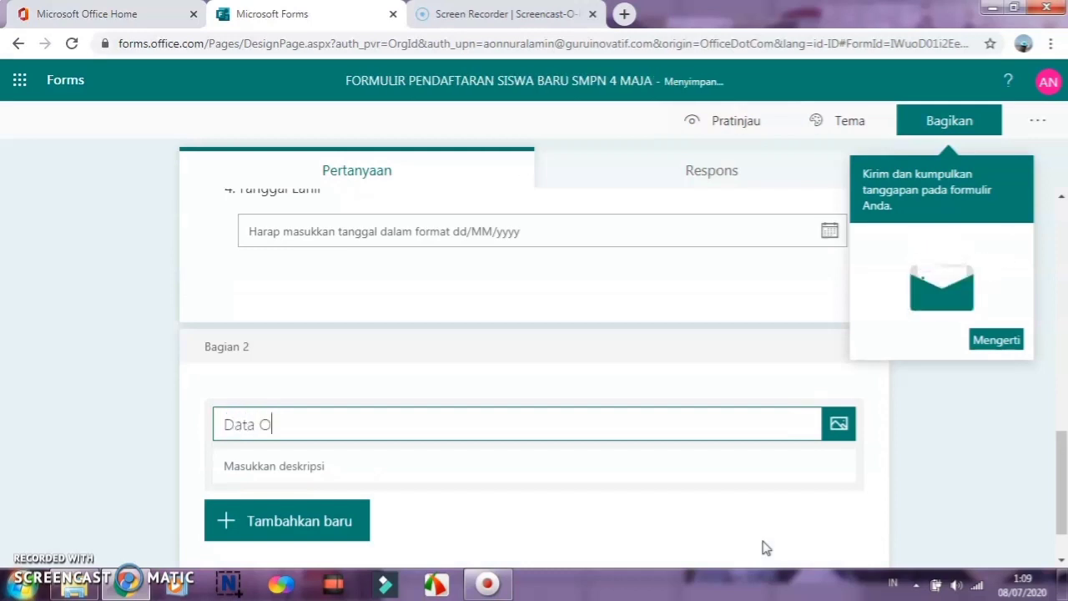
{"action": "type", "text": "rang tua"}
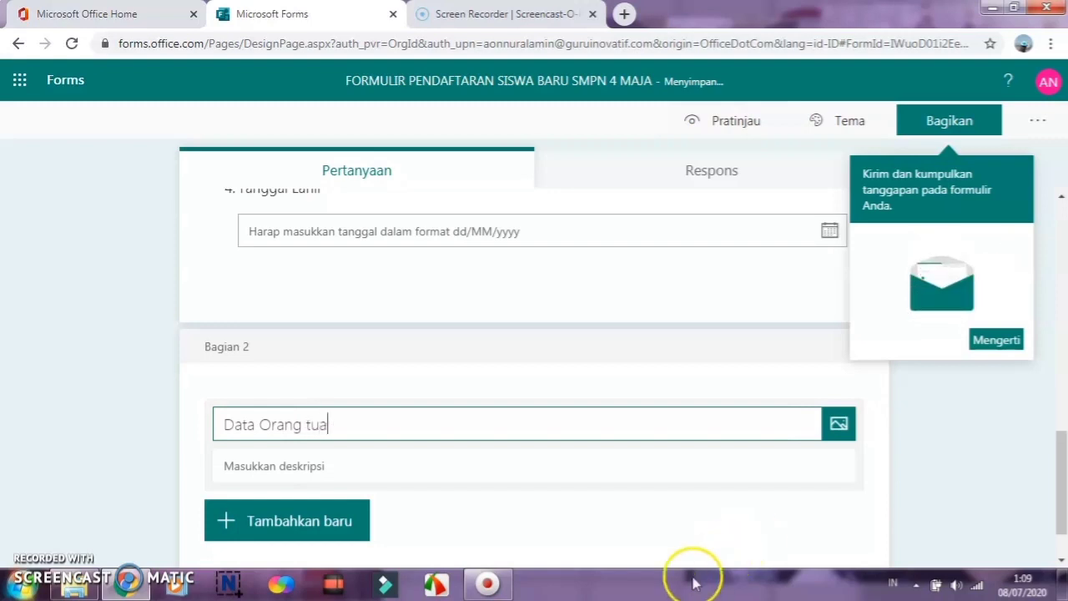
{"action": "left_click", "coordinate": [386, 473]}
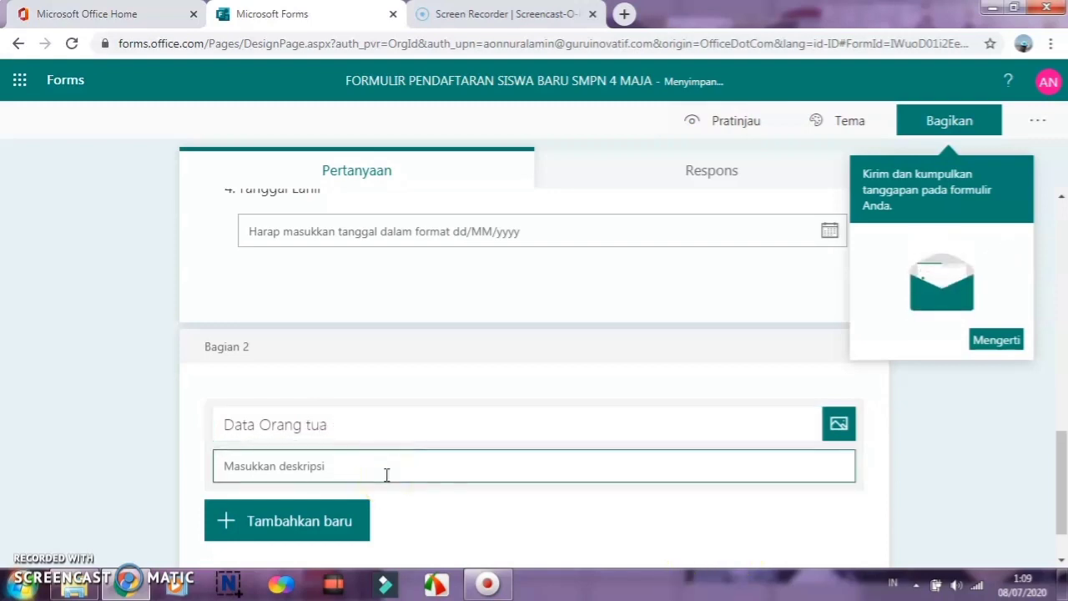
{"action": "type", "text": "L"}
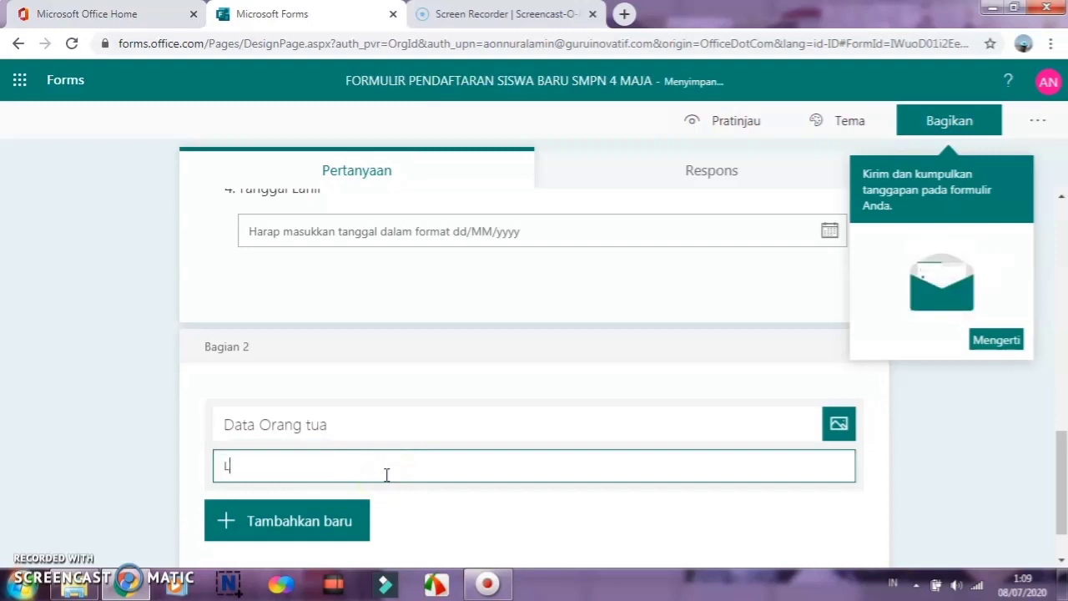
{"action": "type", "text": "engkapi data orang"}
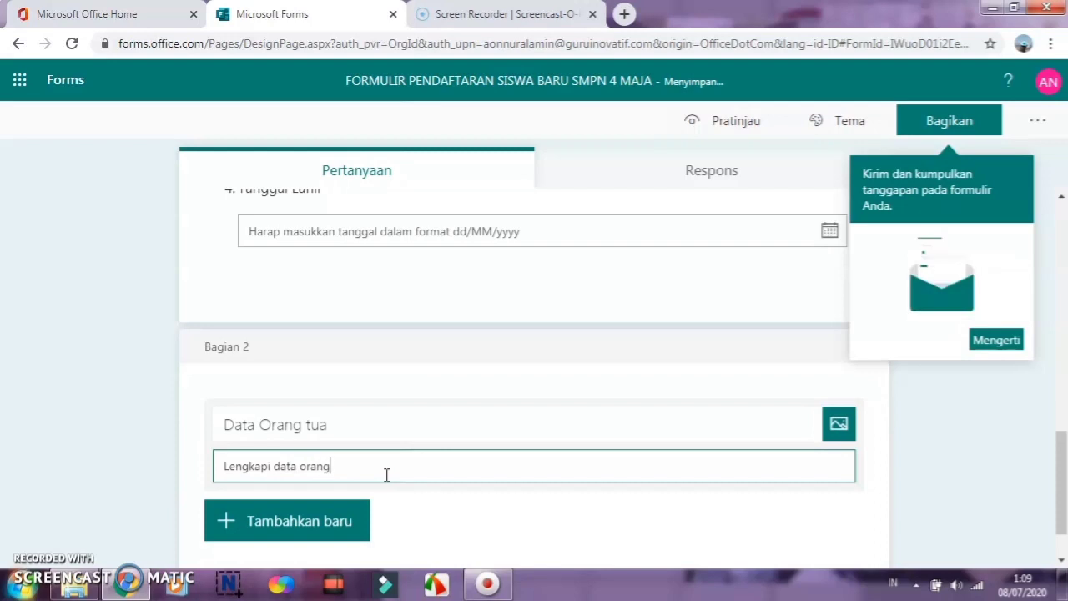
{"action": "type", "text": " tua di bawah ini"}
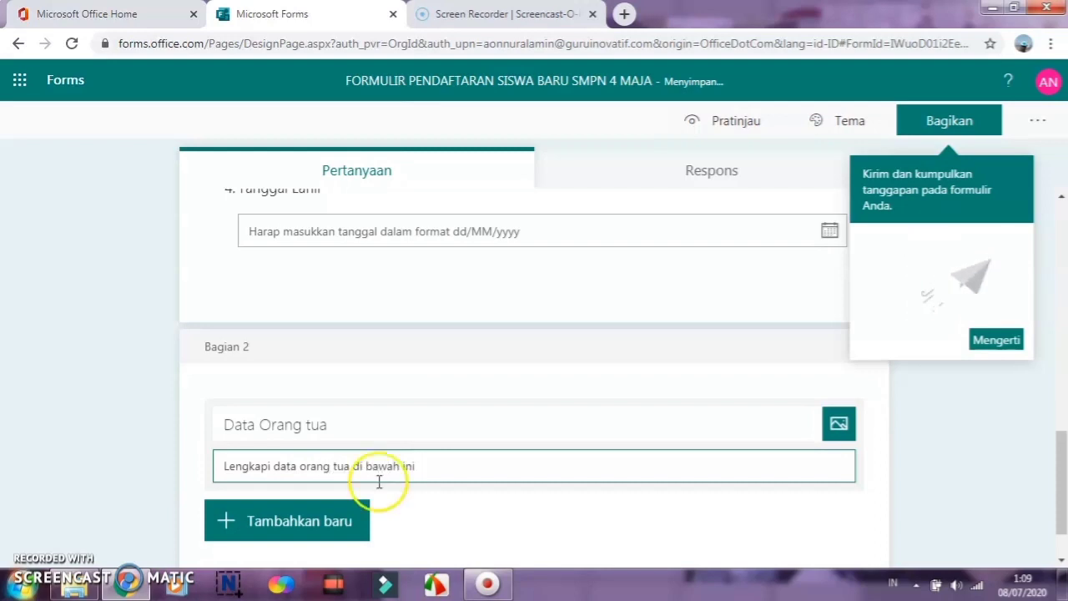
Step: Add a text question named "Nama" to the "Data Orang tua" section and make it required
{"action": "left_click", "coordinate": [334, 517]}
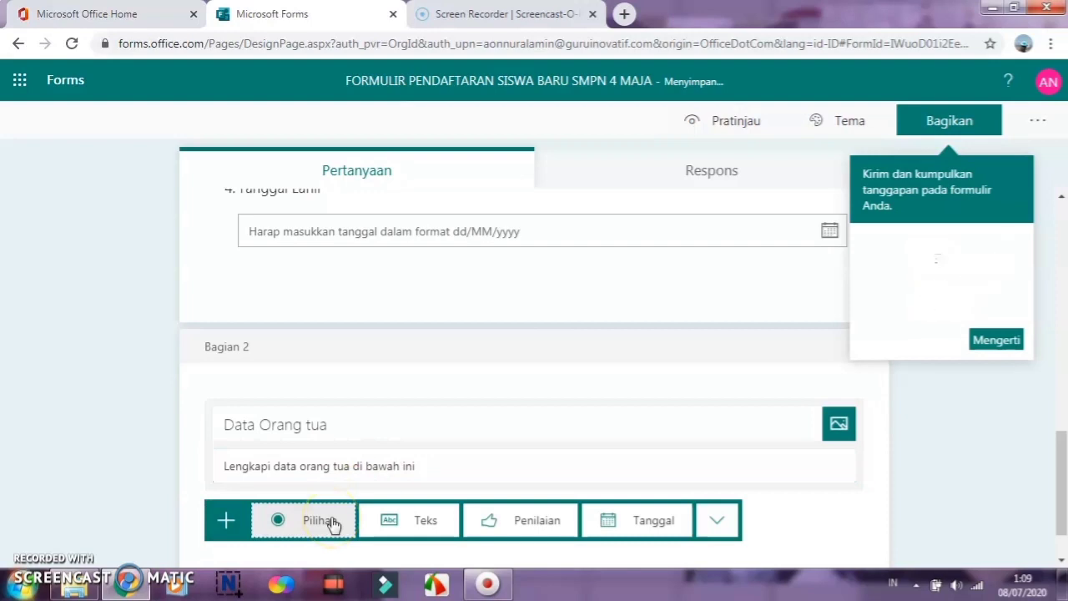
{"action": "left_click", "coordinate": [398, 522]}
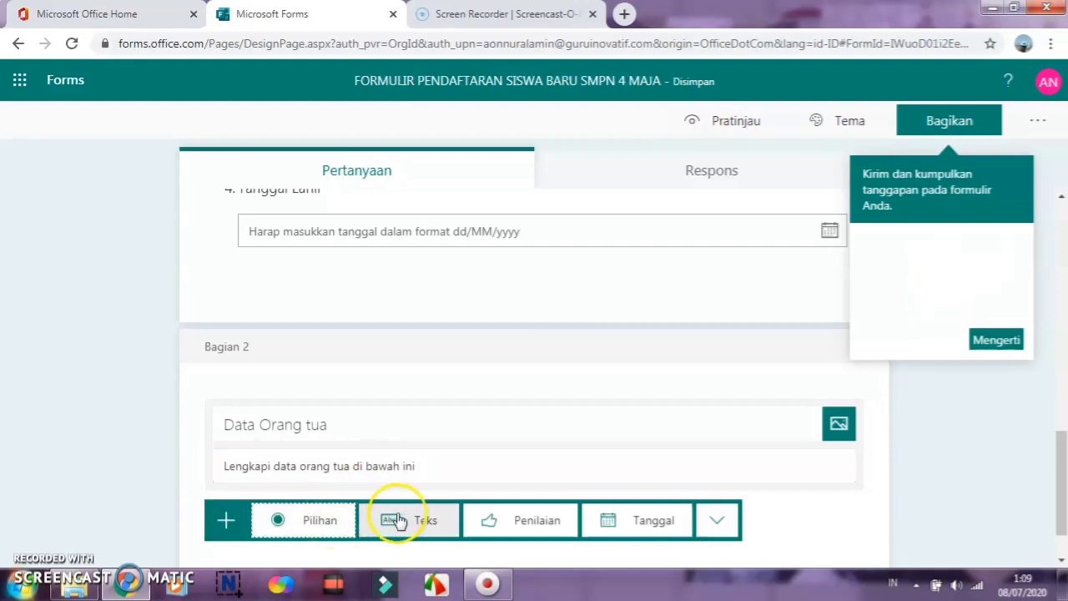
{"action": "left_click", "coordinate": [409, 519]}
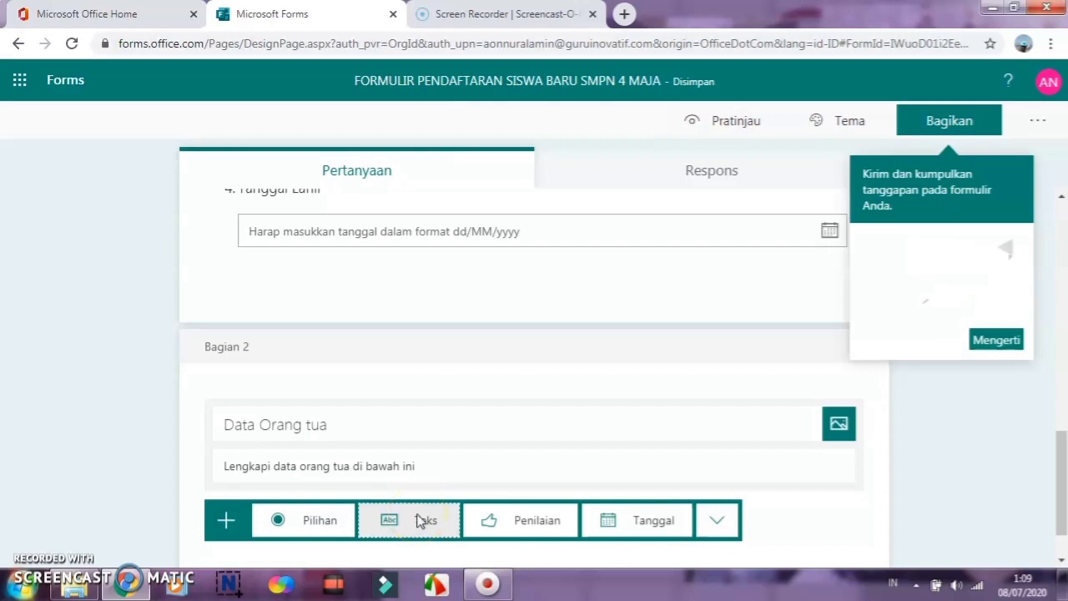
{"action": "left_click", "coordinate": [419, 519]}
{"action": "type", "text": "Nama"}
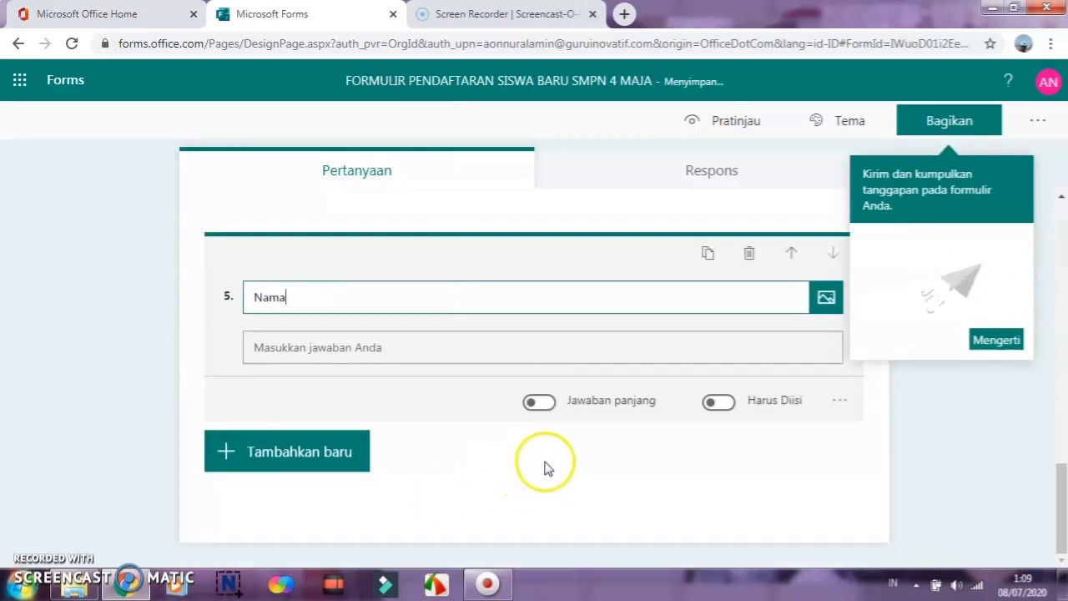
{"action": "left_click", "coordinate": [719, 403]}
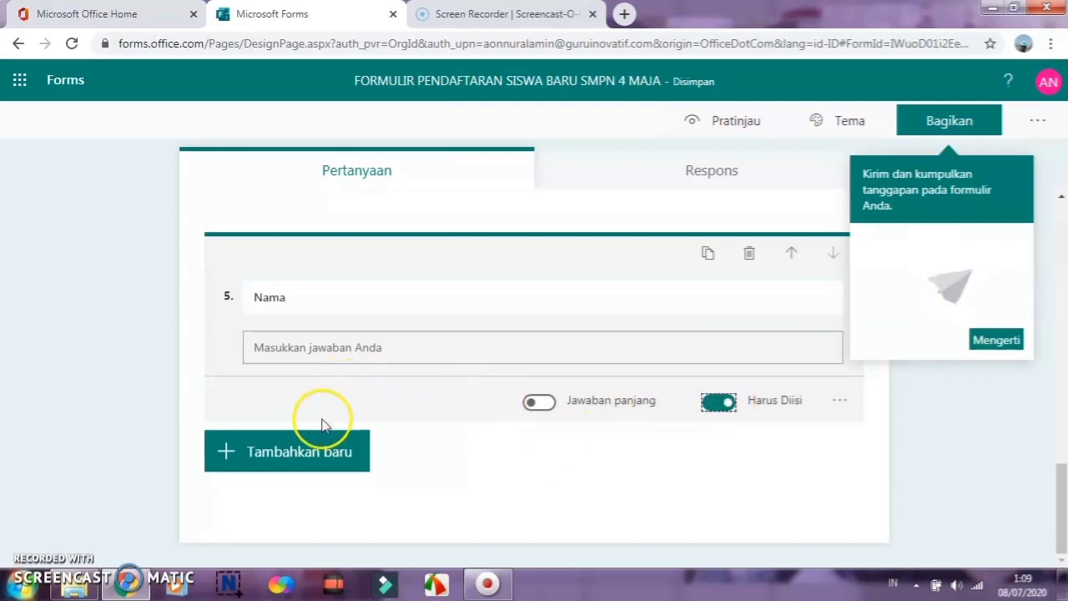
Step: Add a text question named "Alamat tinggal" to the parent data section and allow a long answer
{"action": "left_click", "coordinate": [314, 446]}
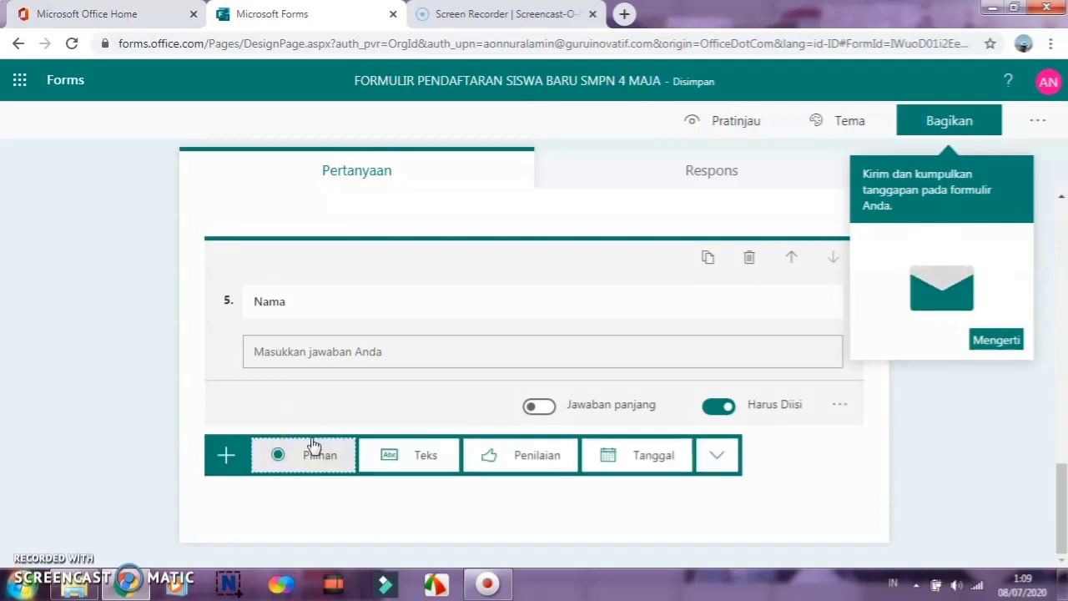
{"action": "left_click", "coordinate": [358, 435]}
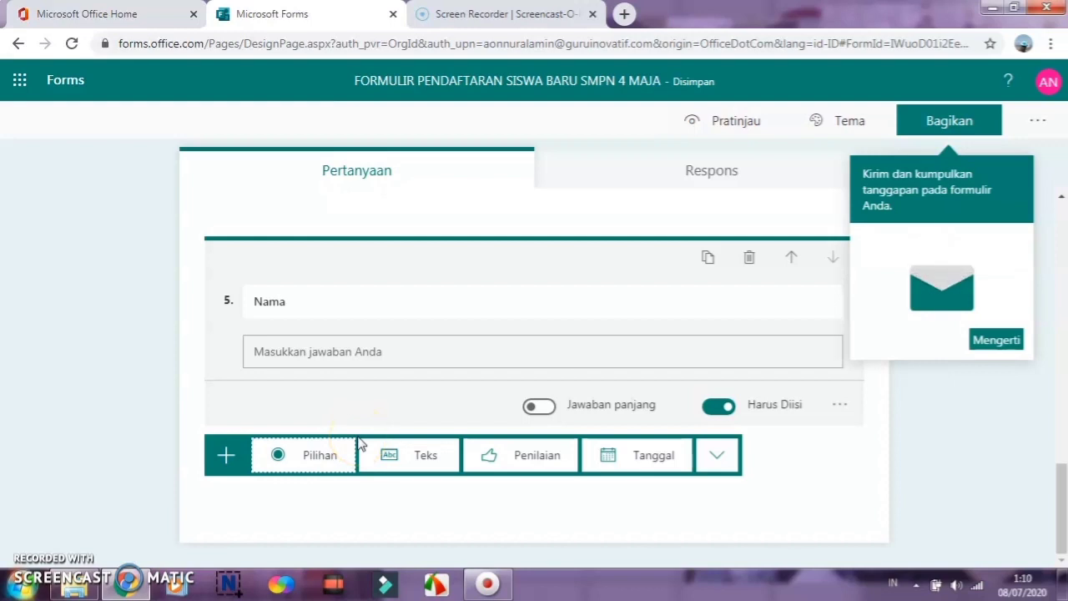
{"action": "left_click", "coordinate": [435, 464]}
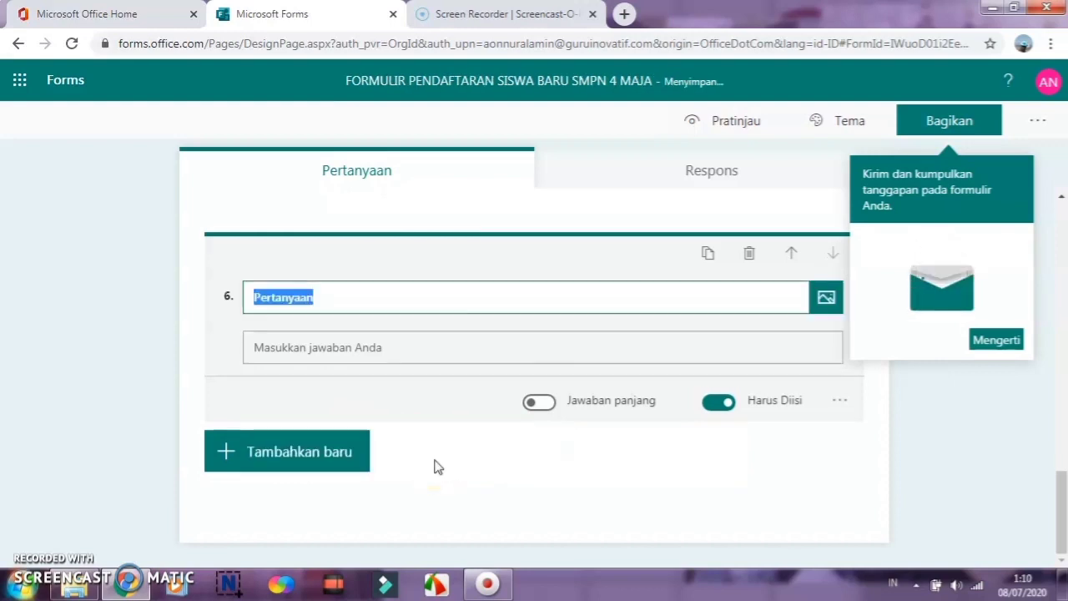
{"action": "type", "text": "Alamat tinggal"}
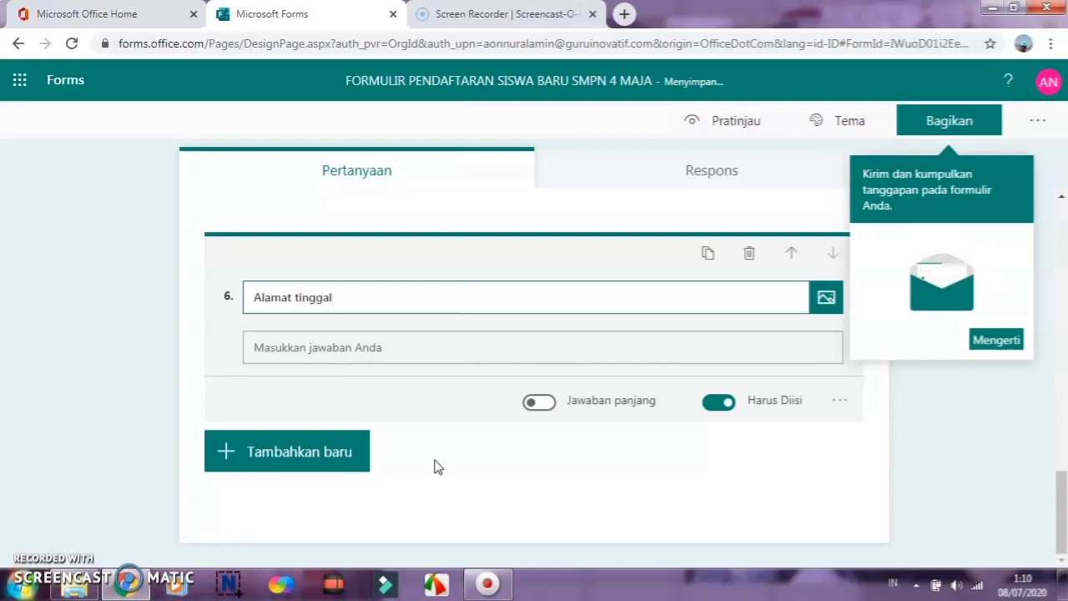
{"action": "left_click", "coordinate": [539, 403]}
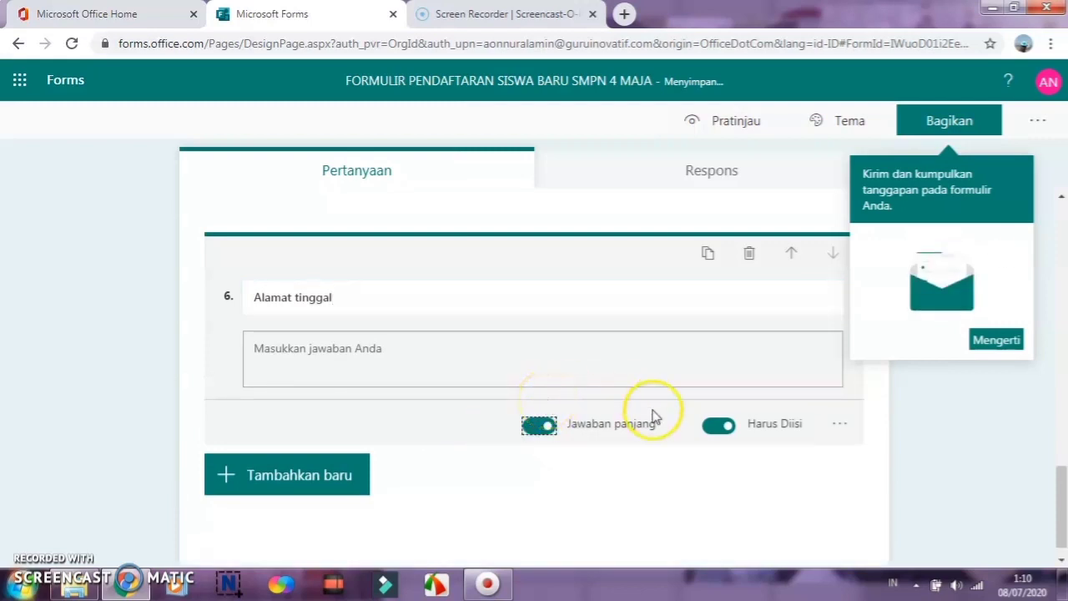
Step: Add a text question named "Pekerjaan Orang tua" below the parents' address question
{"action": "left_click", "coordinate": [343, 480]}
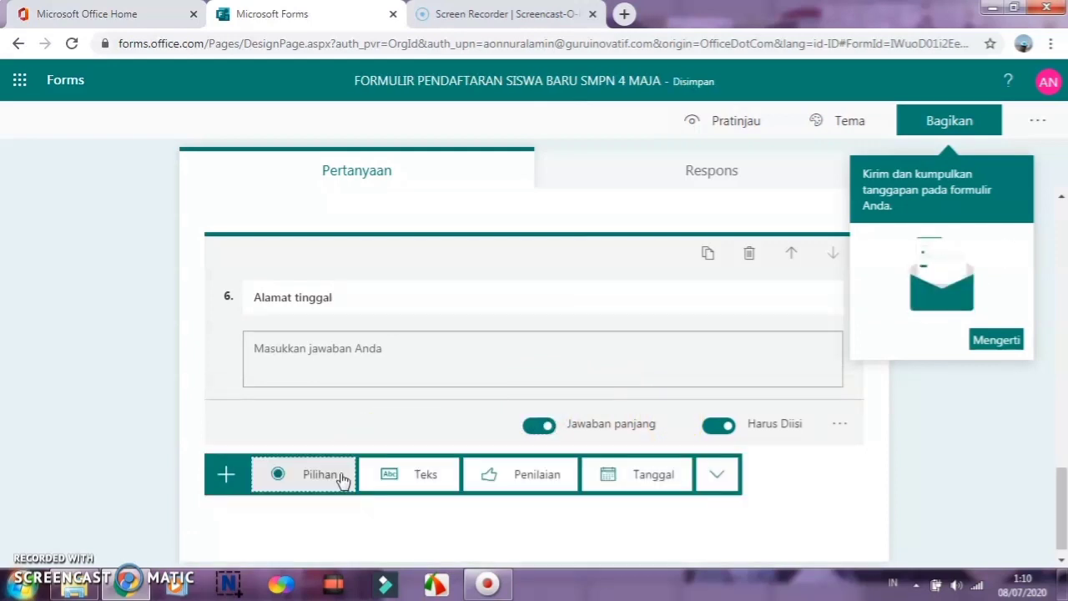
{"action": "left_click", "coordinate": [397, 474]}
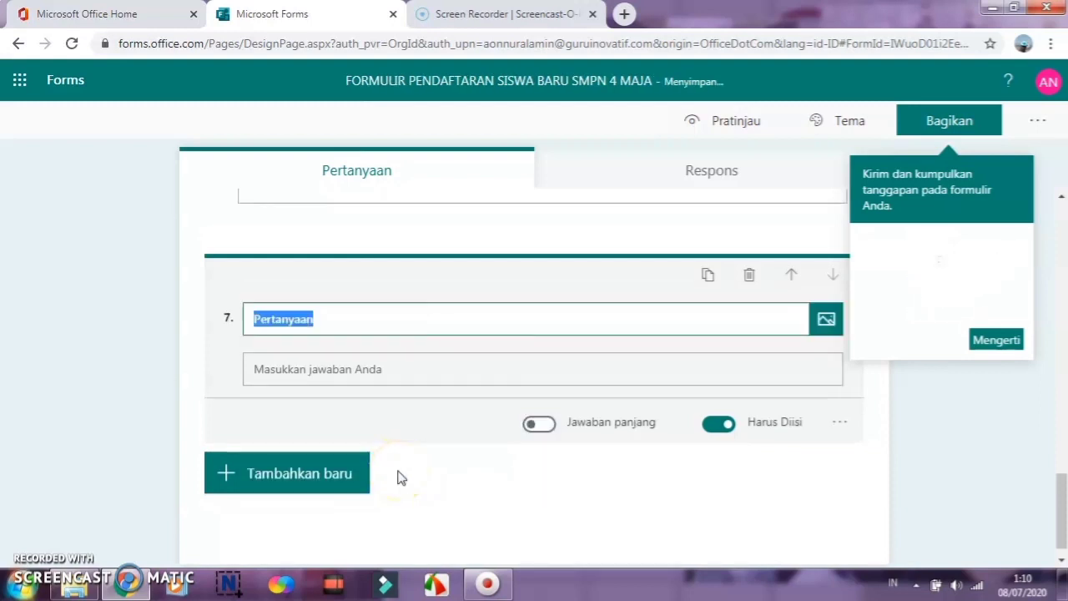
{"action": "type", "text": "Pe"}
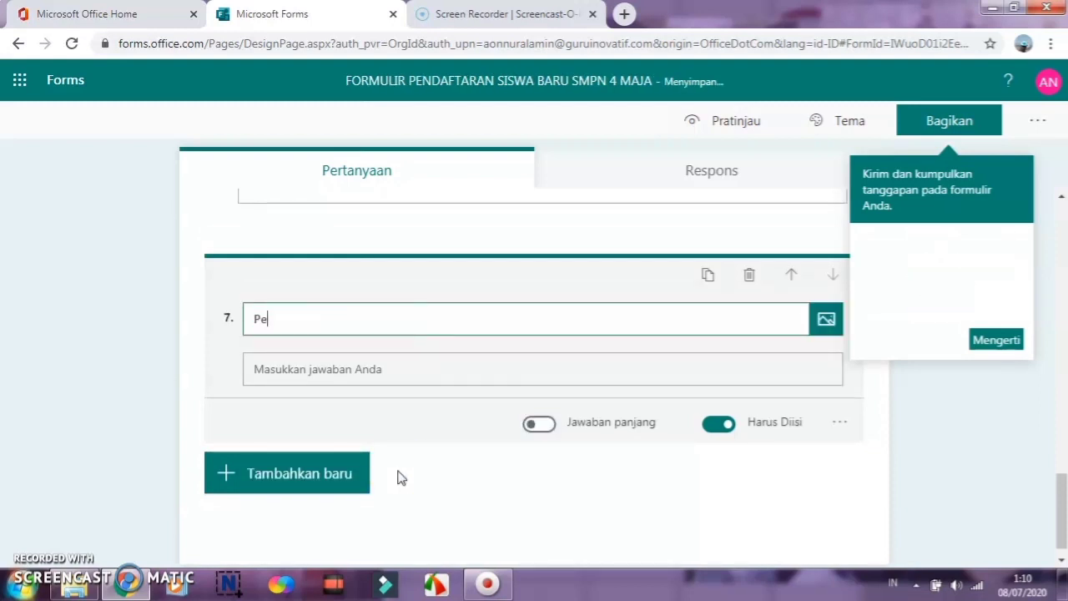
{"action": "type", "text": "kerjaan Orang tua"}
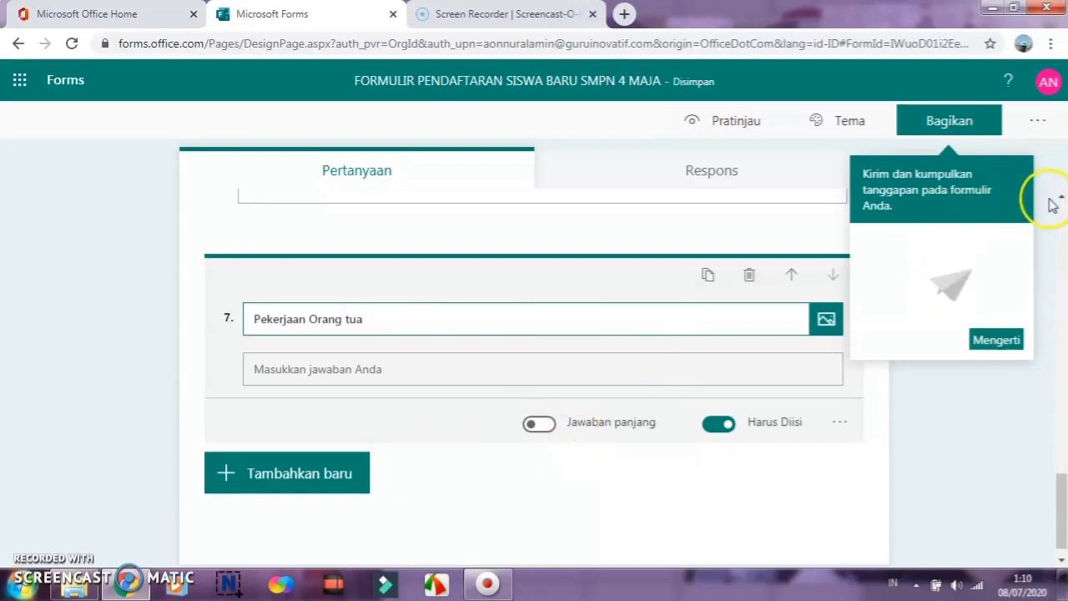
Step: Review the form's questions from the parent data section back up to Bagian 1 and the form description
{"action": "scroll", "coordinate": [1061, 200], "scroll_direction": "up", "scroll_amount": 5}
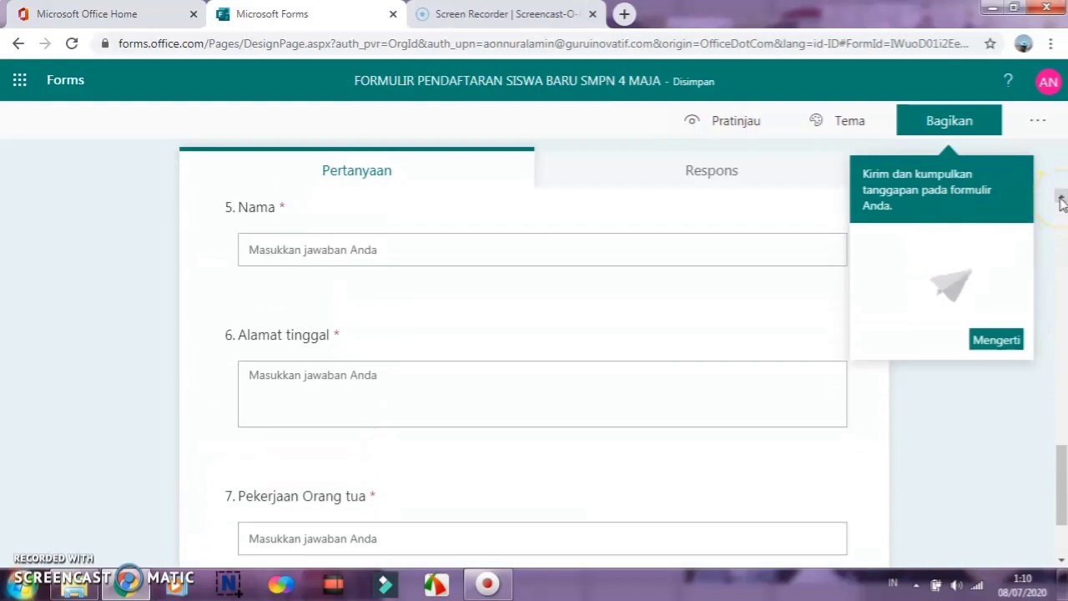
{"action": "scroll", "coordinate": [1062, 200], "scroll_direction": "up", "scroll_amount": 4}
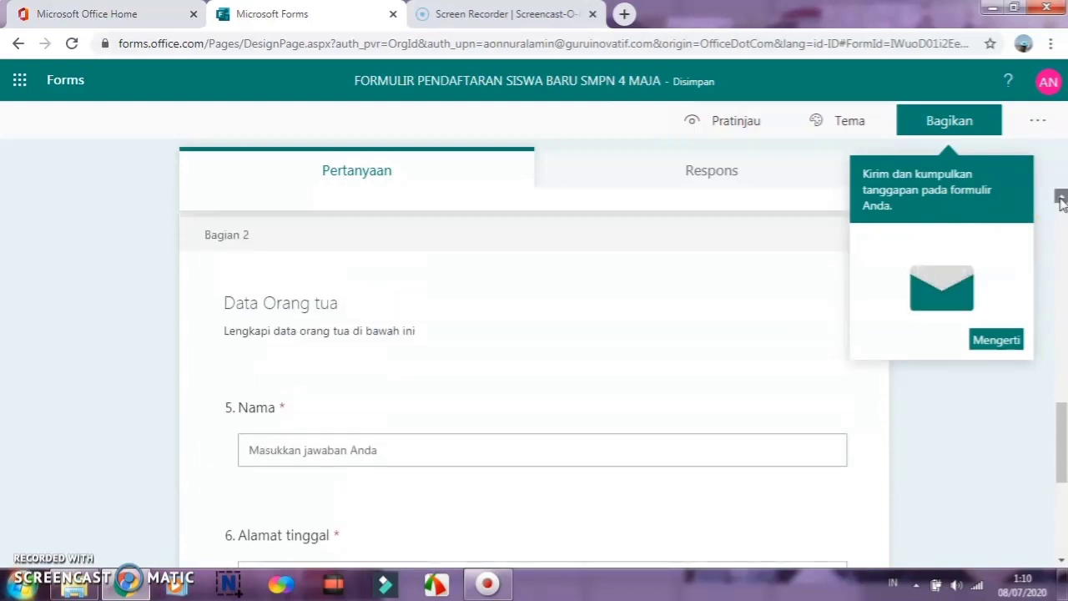
{"action": "scroll", "coordinate": [1061, 200], "scroll_direction": "up", "scroll_amount": 4}
{"action": "scroll", "coordinate": [1061, 201], "scroll_direction": "up", "scroll_amount": 3}
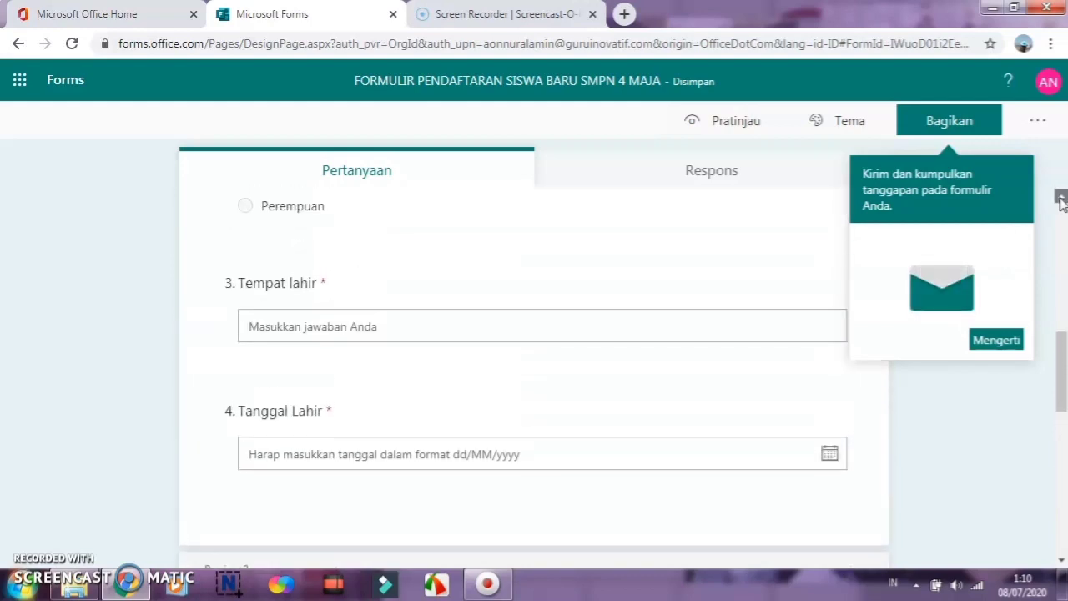
{"action": "scroll", "coordinate": [1061, 201], "scroll_direction": "up", "scroll_amount": 2}
{"action": "scroll", "coordinate": [1061, 200], "scroll_direction": "up", "scroll_amount": 5}
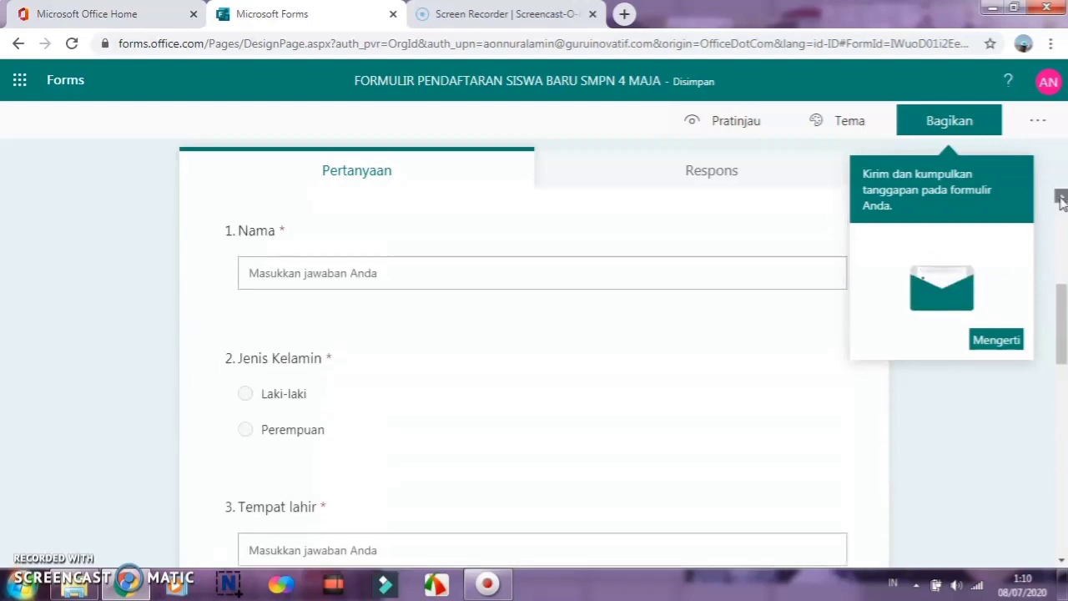
{"action": "double_click", "coordinate": [664, 324]}
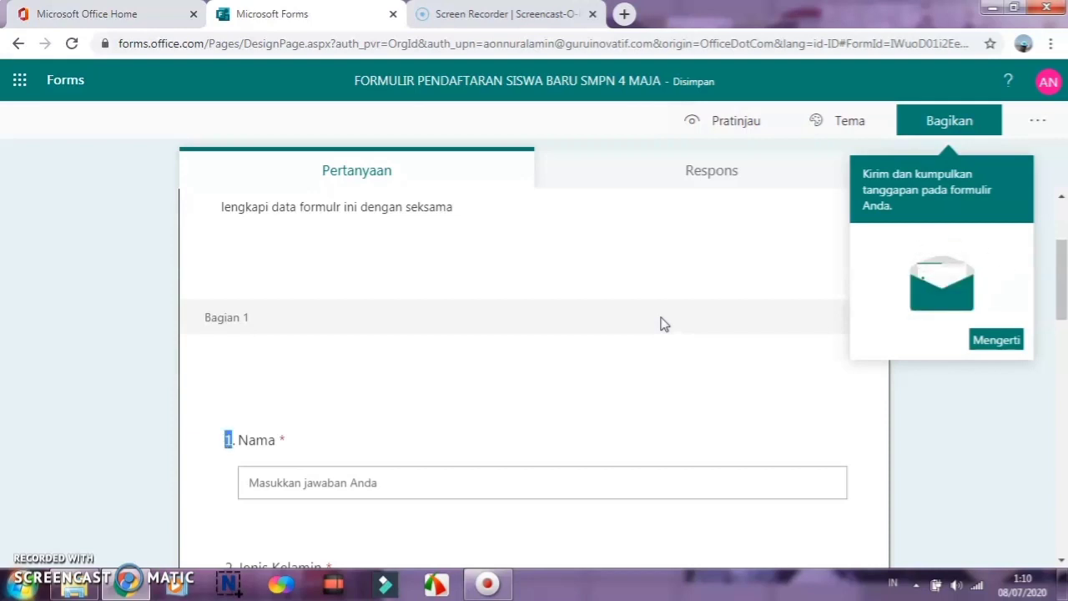
{"action": "left_click", "coordinate": [636, 323]}
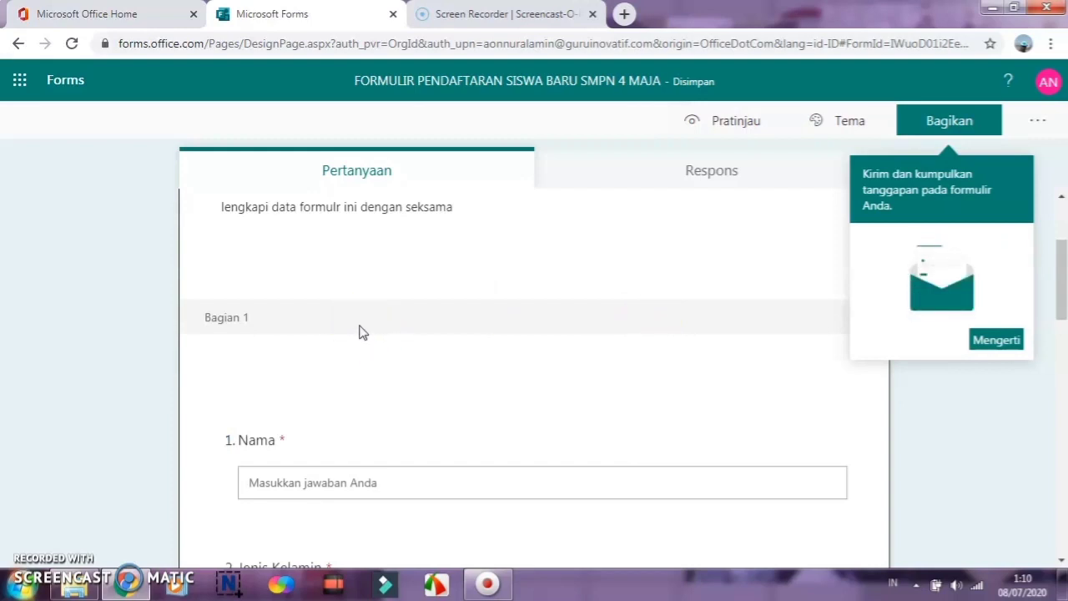
Step: Preview the form in computer and mobile layouts, check the mobile questions, and return to the editor
{"action": "left_click", "coordinate": [727, 122]}
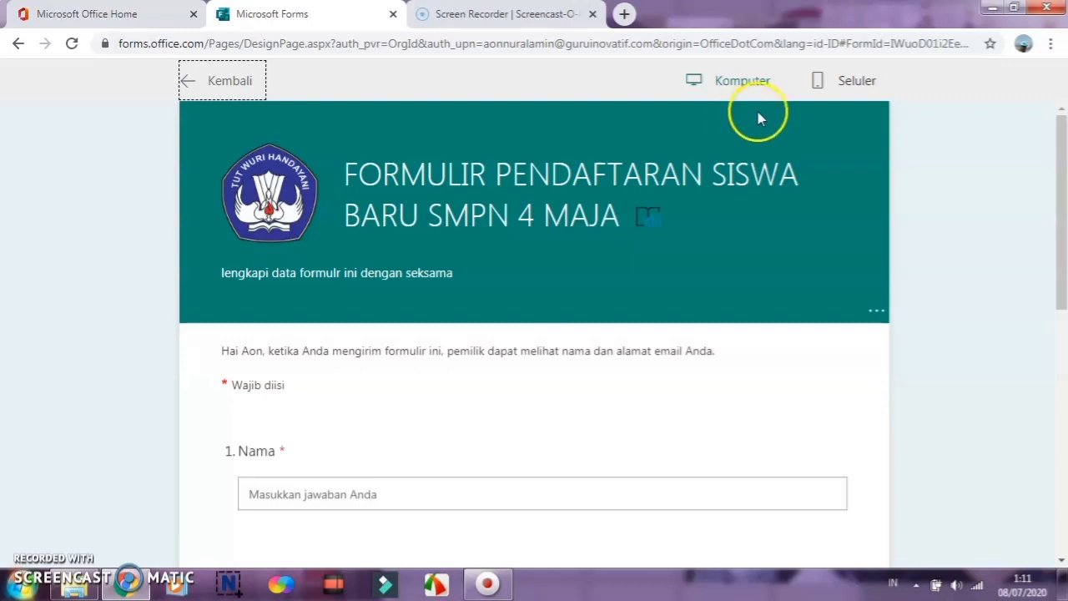
{"action": "left_click", "coordinate": [846, 84]}
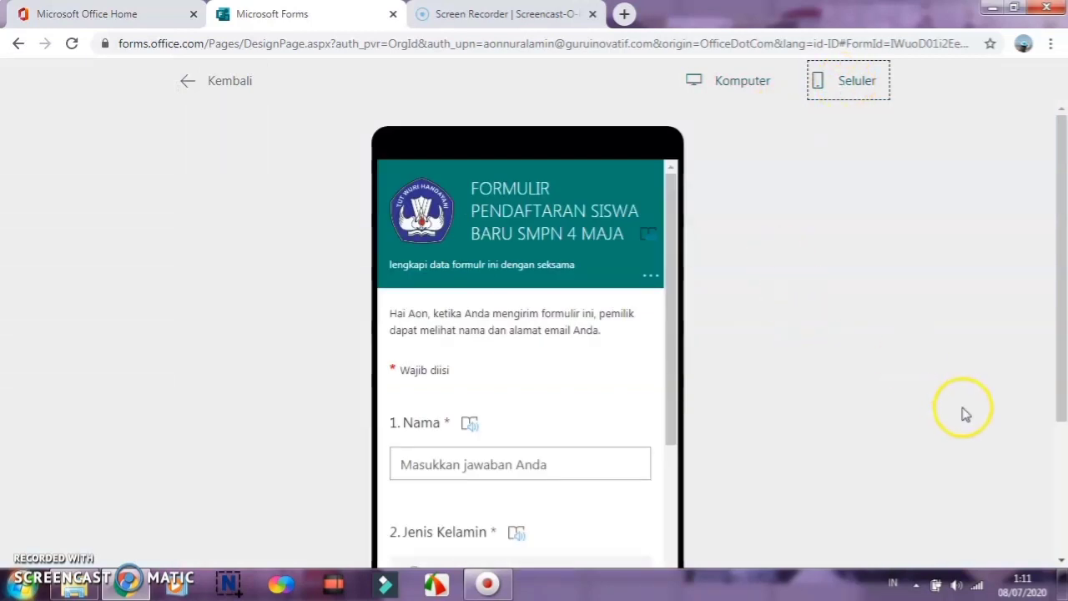
{"action": "scroll", "coordinate": [677, 477], "scroll_direction": "down", "scroll_amount": 5}
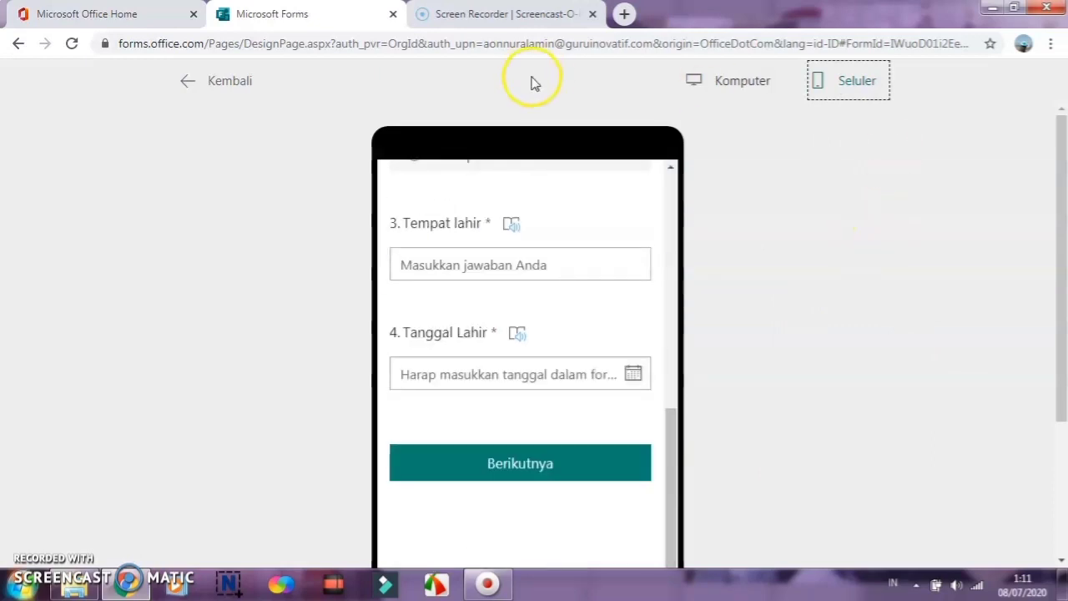
{"action": "left_click", "coordinate": [241, 87]}
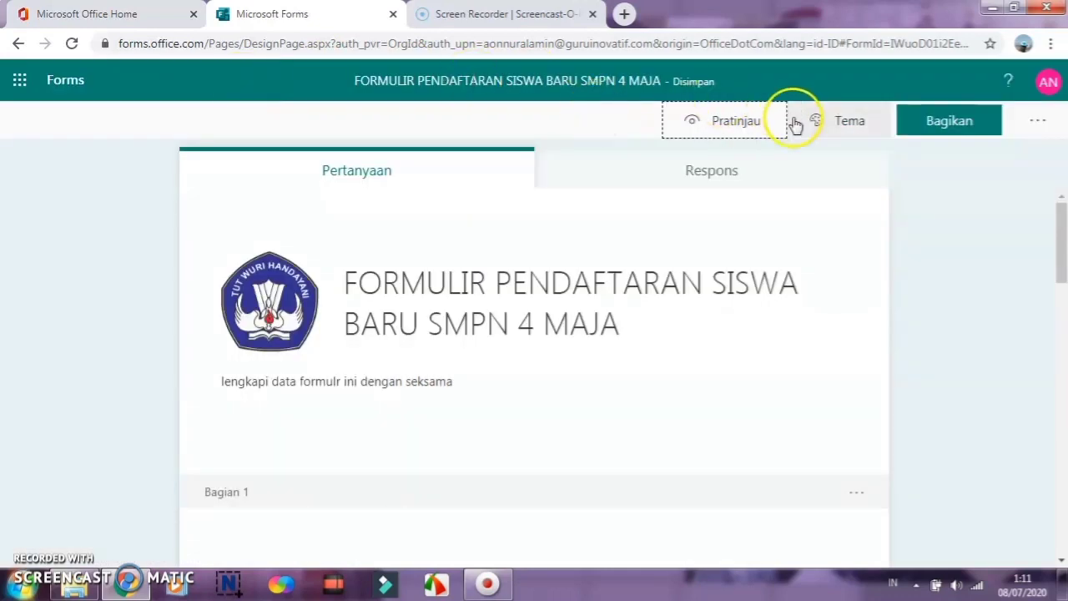
Step: Apply the orange living-room illustration theme to the form and preview it in computer and mobile layouts
{"action": "left_click", "coordinate": [846, 124]}
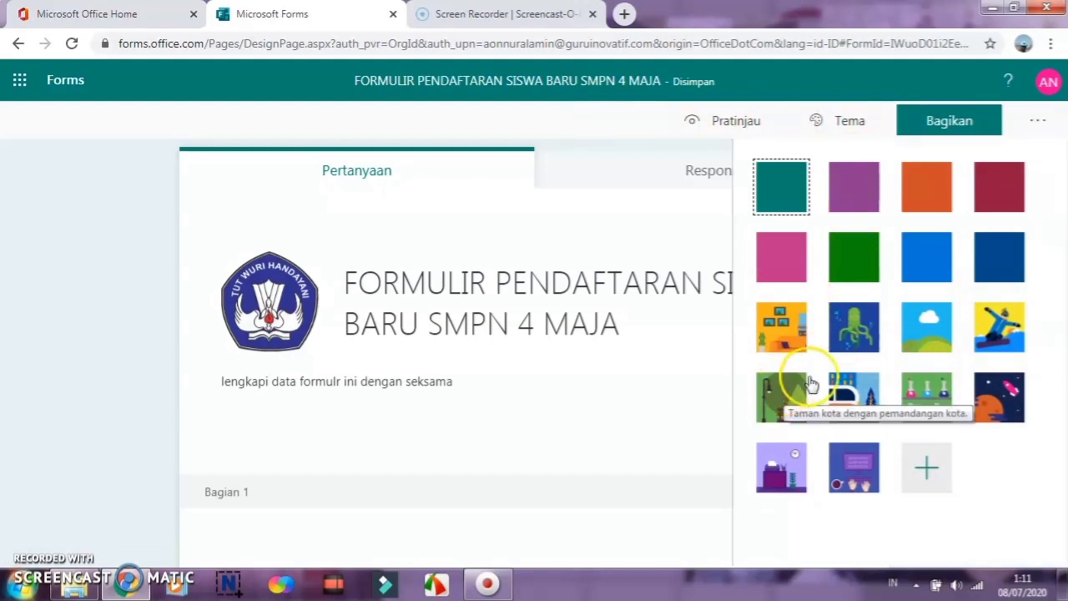
{"action": "left_click", "coordinate": [783, 334]}
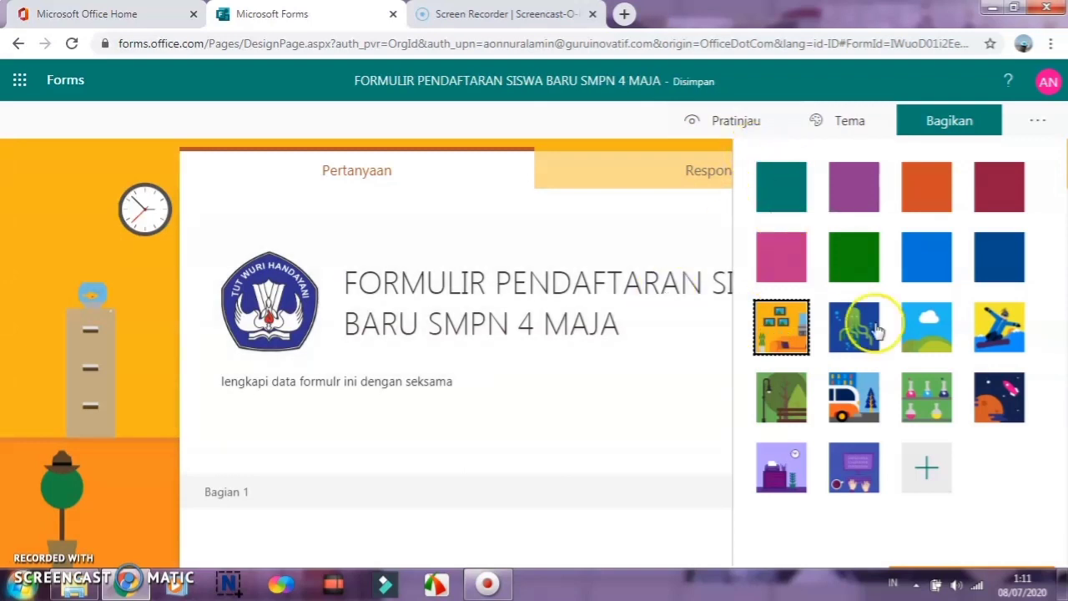
{"action": "left_click", "coordinate": [734, 122]}
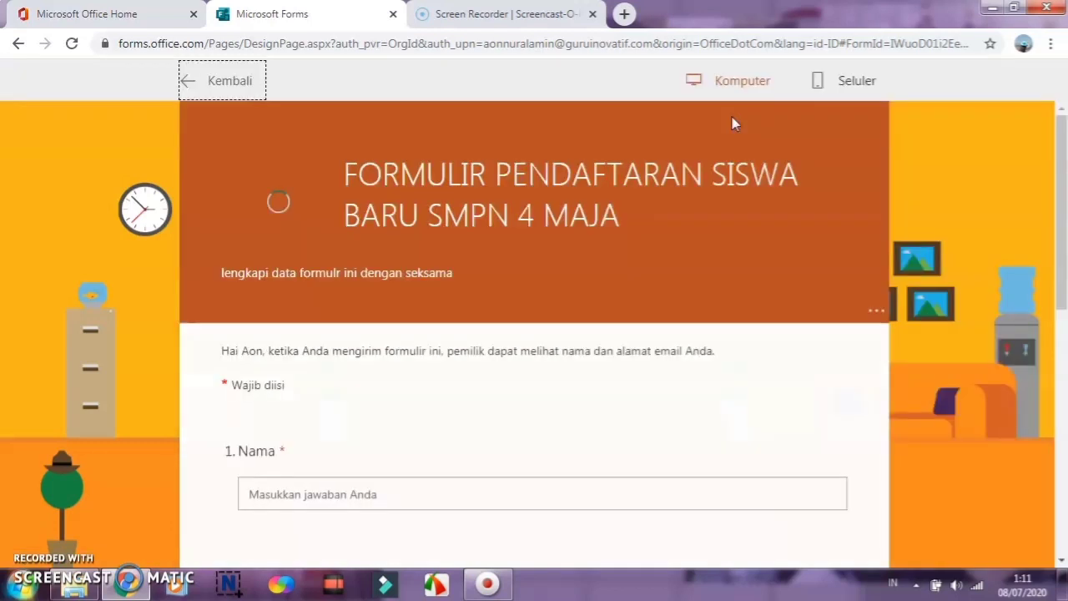
{"action": "left_click", "coordinate": [813, 81]}
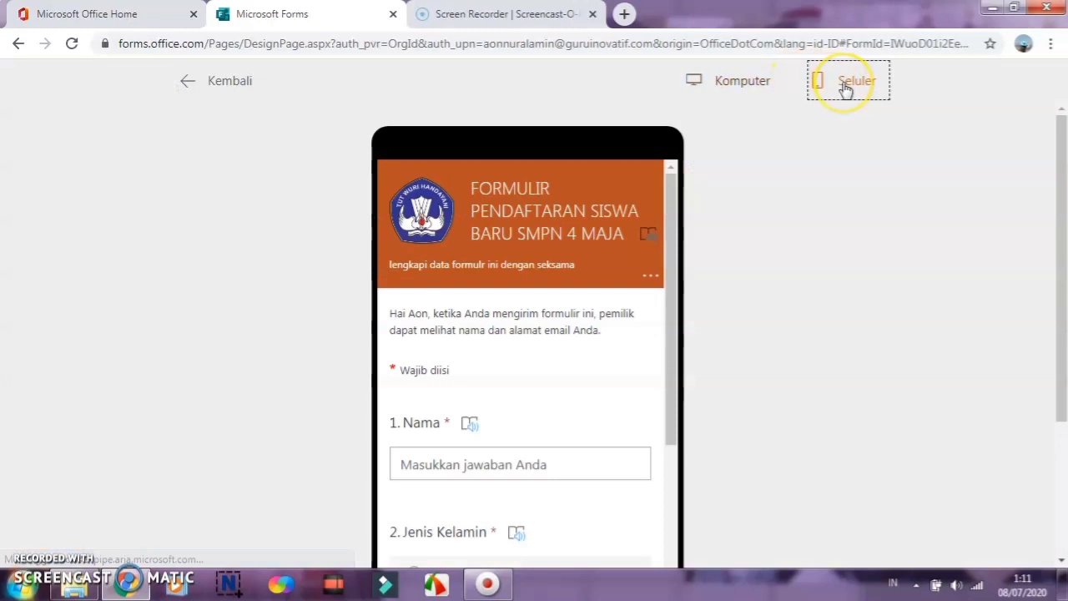
{"action": "left_click", "coordinate": [216, 79]}
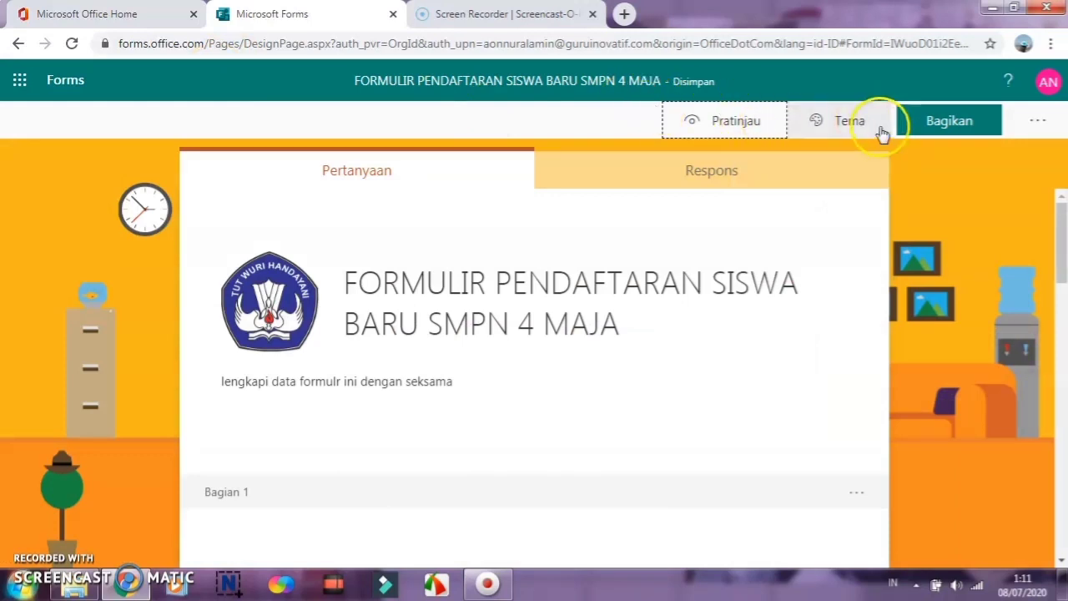
Step: Share the form so that anyone with the link can respond, and copy the response link
{"action": "left_click", "coordinate": [911, 127]}
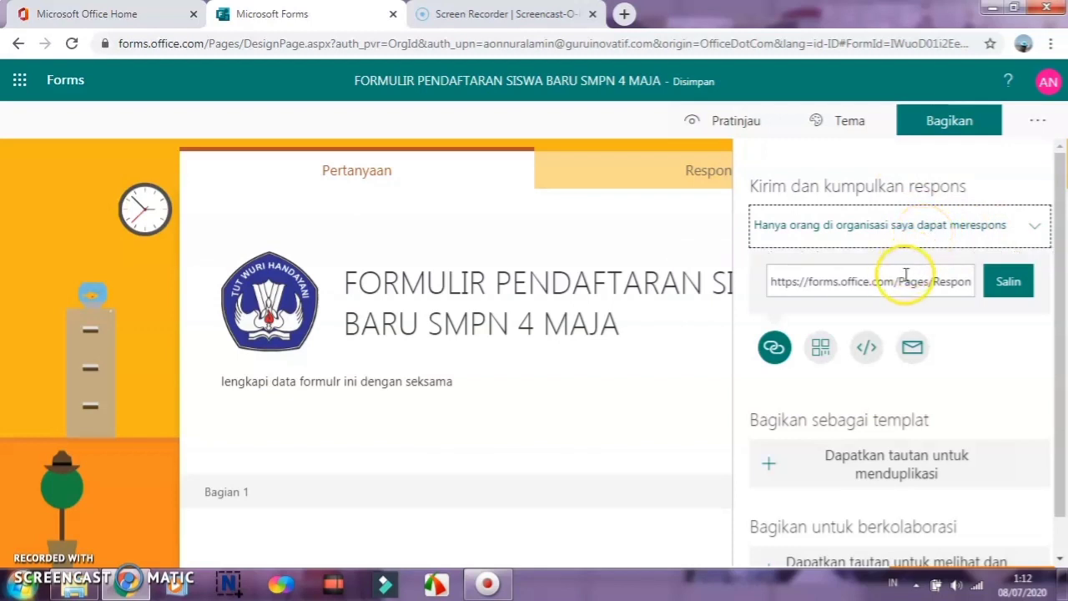
{"action": "left_click", "coordinate": [1038, 225]}
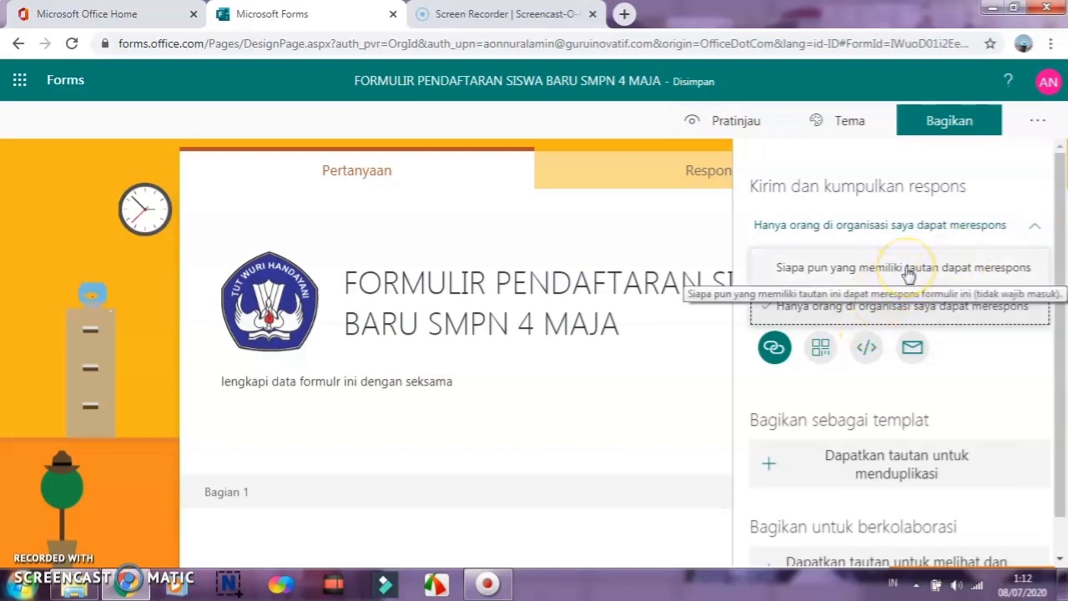
{"action": "left_click", "coordinate": [938, 277]}
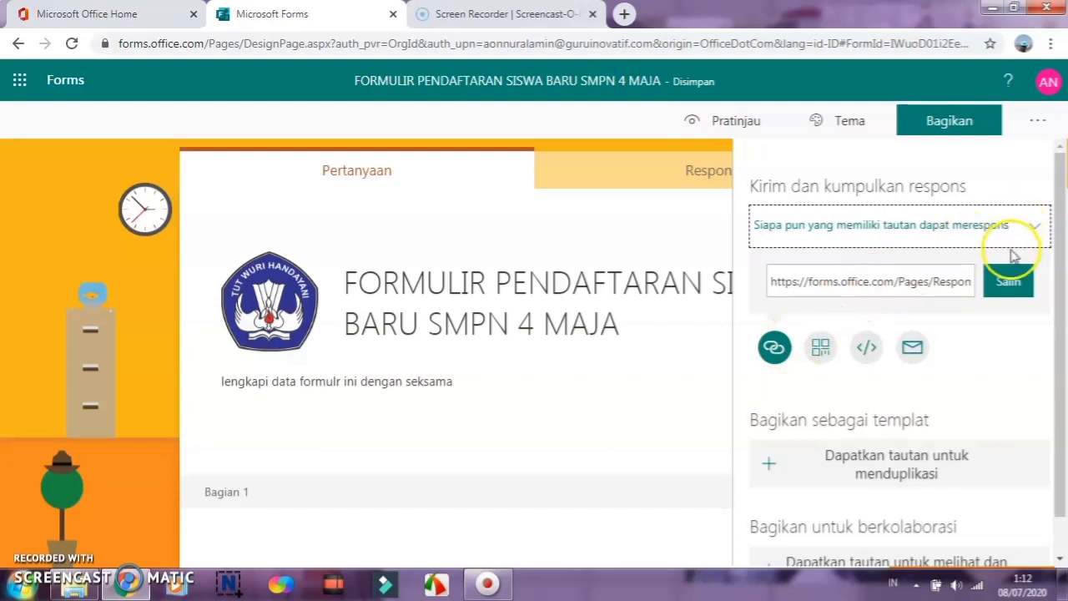
{"action": "left_click", "coordinate": [1007, 284]}
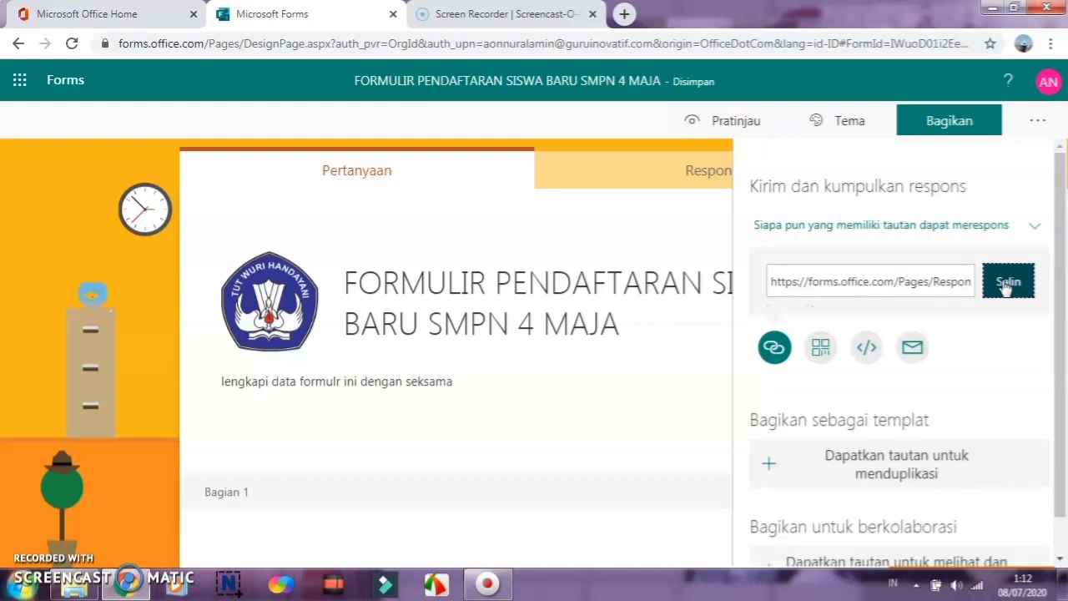
Step: Open the gg.gg URL shortener in a new browser tab and paste the copied form link as the long URL
{"action": "left_click", "coordinate": [624, 16]}
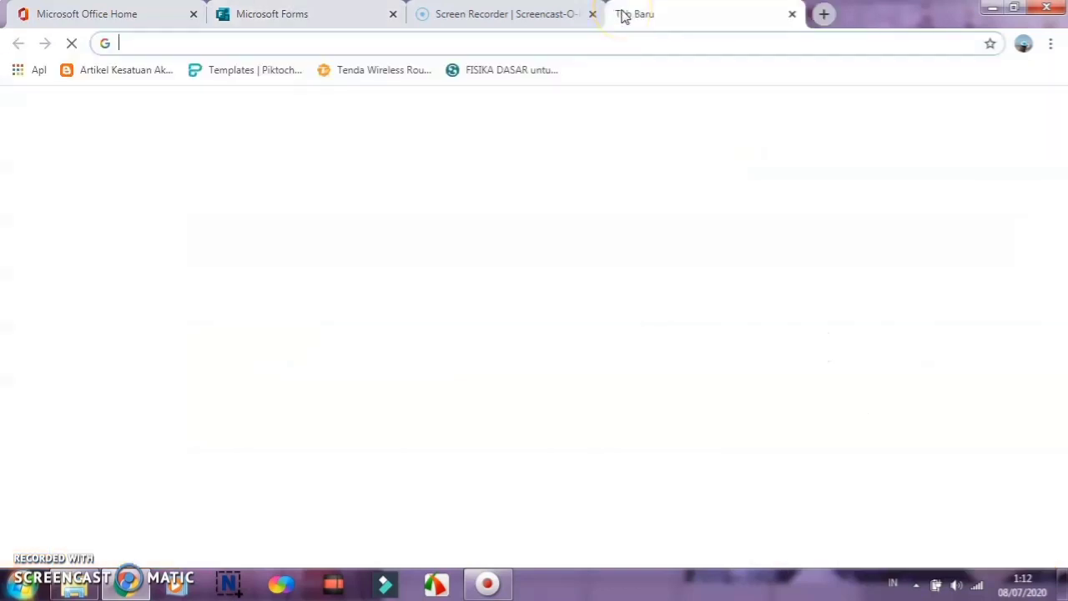
{"action": "type", "text": "gg.gg"}
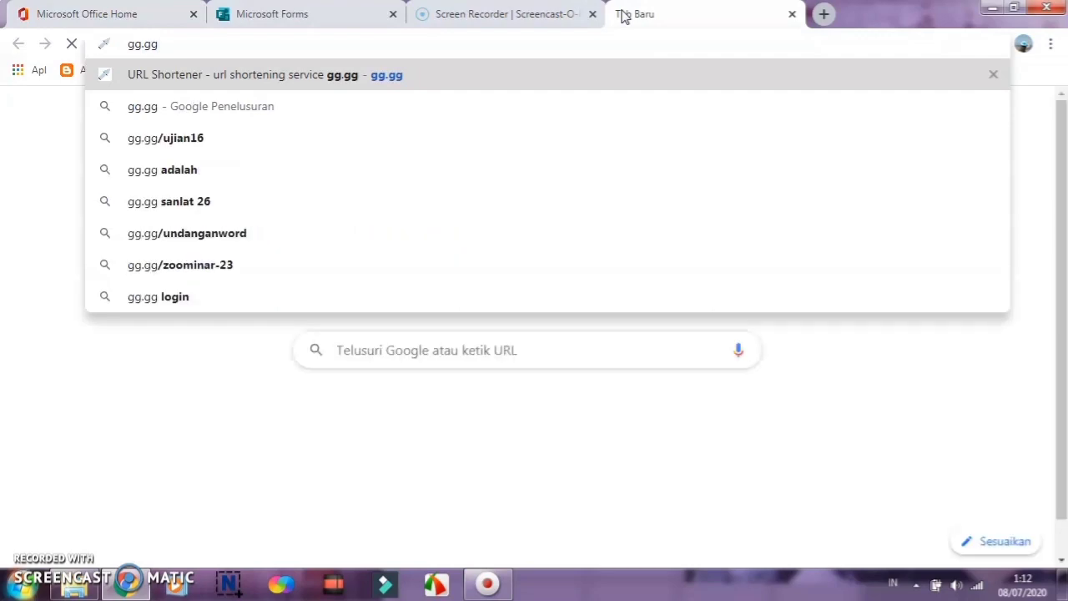
{"action": "key", "text": "Return"}
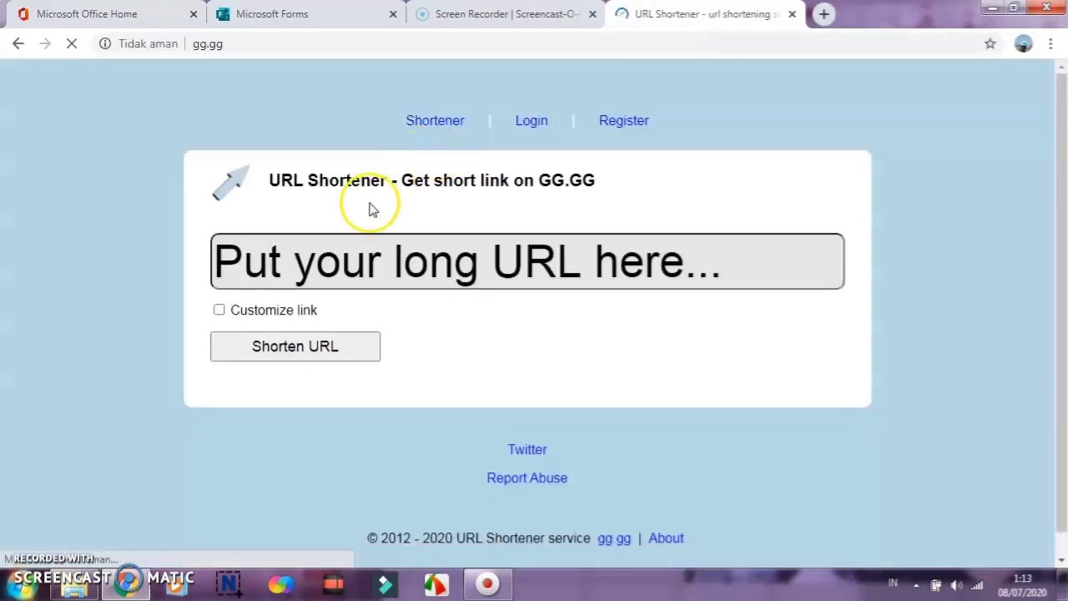
{"action": "left_click", "coordinate": [372, 254]}
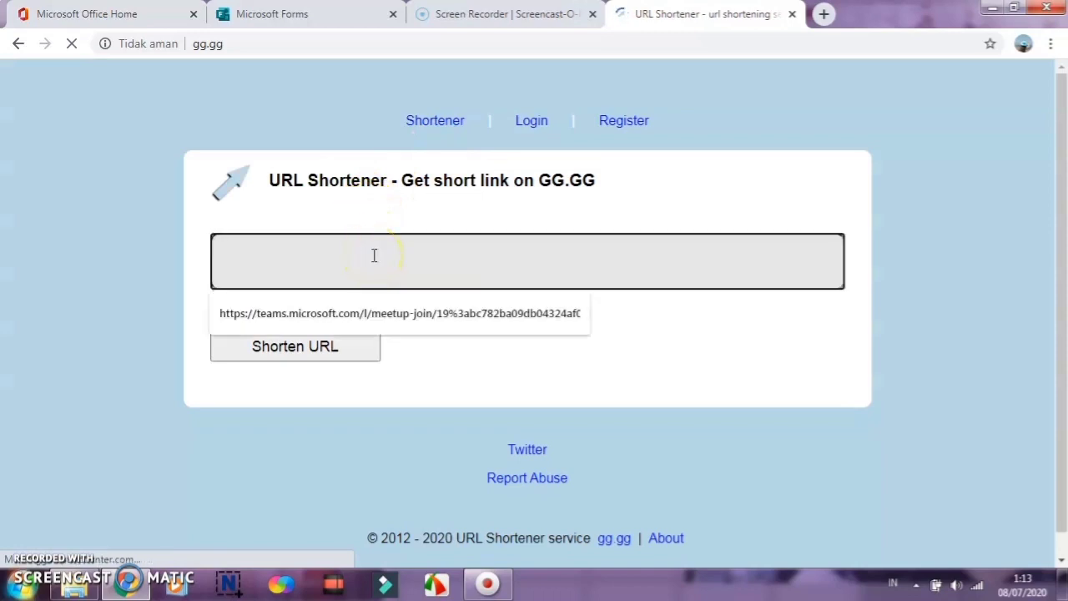
{"action": "key", "text": "ctrl+v"}
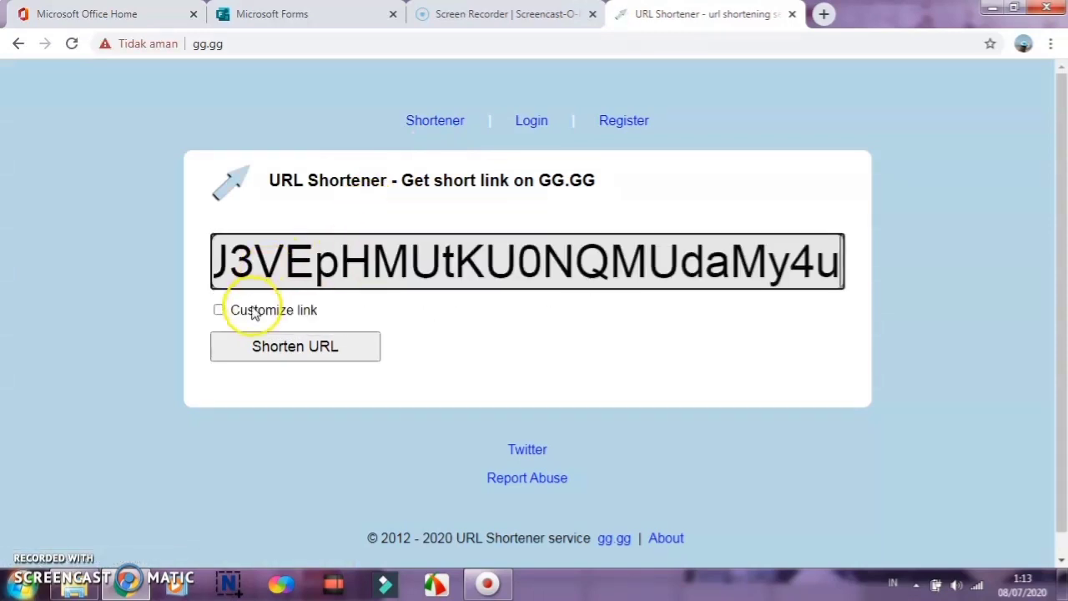
Step: Customize the short link ending as "PPDB smpn 4 maja" and shorten the URL
{"action": "left_click", "coordinate": [253, 310]}
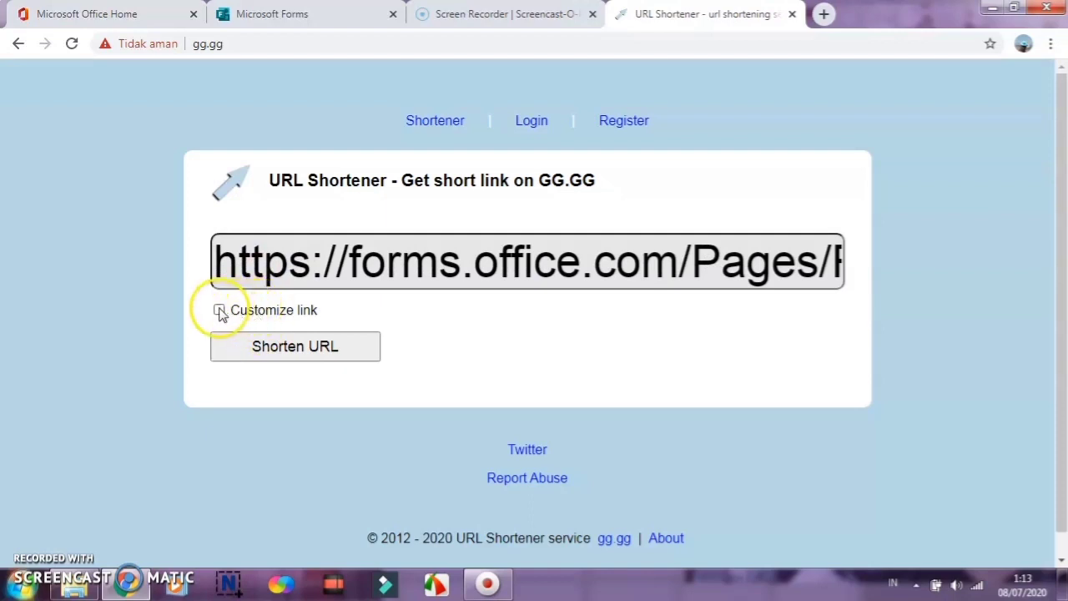
{"action": "left_click", "coordinate": [219, 310]}
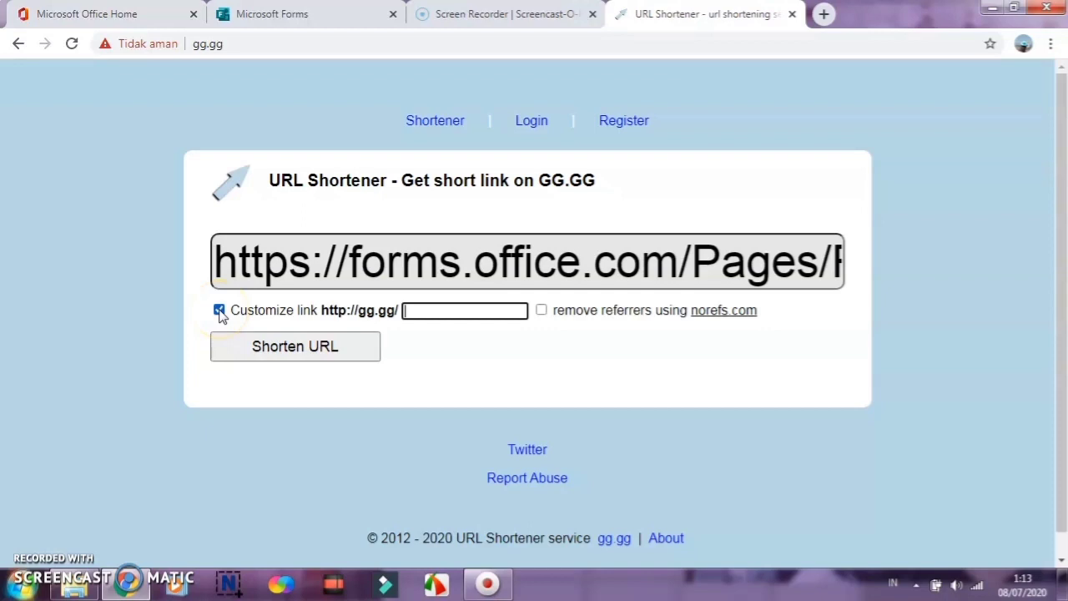
{"action": "left_click", "coordinate": [459, 305]}
{"action": "type", "text": "P"}
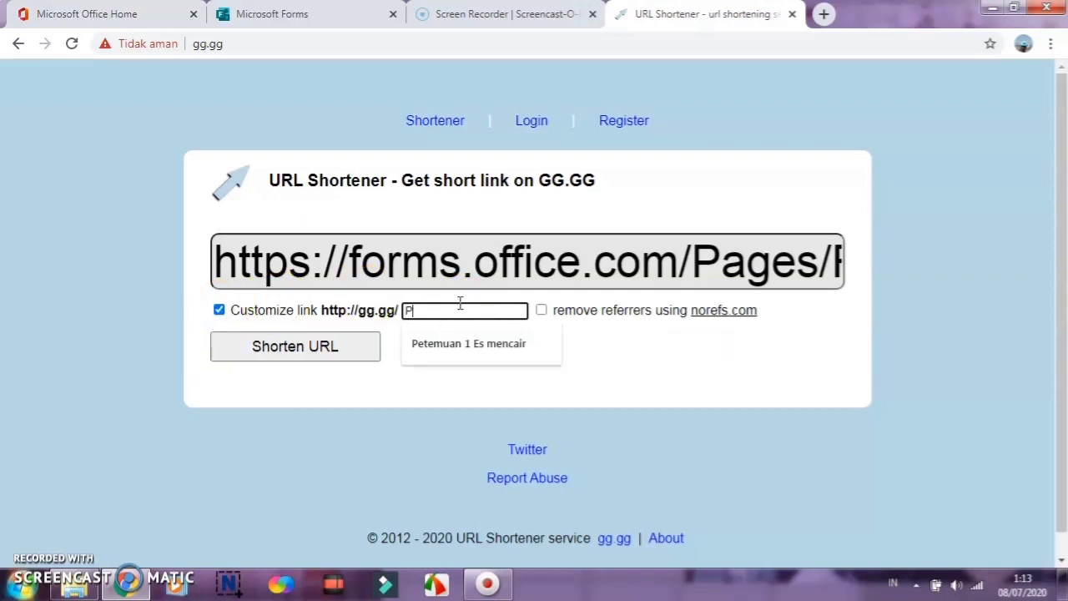
{"action": "type", "text": "PDB"}
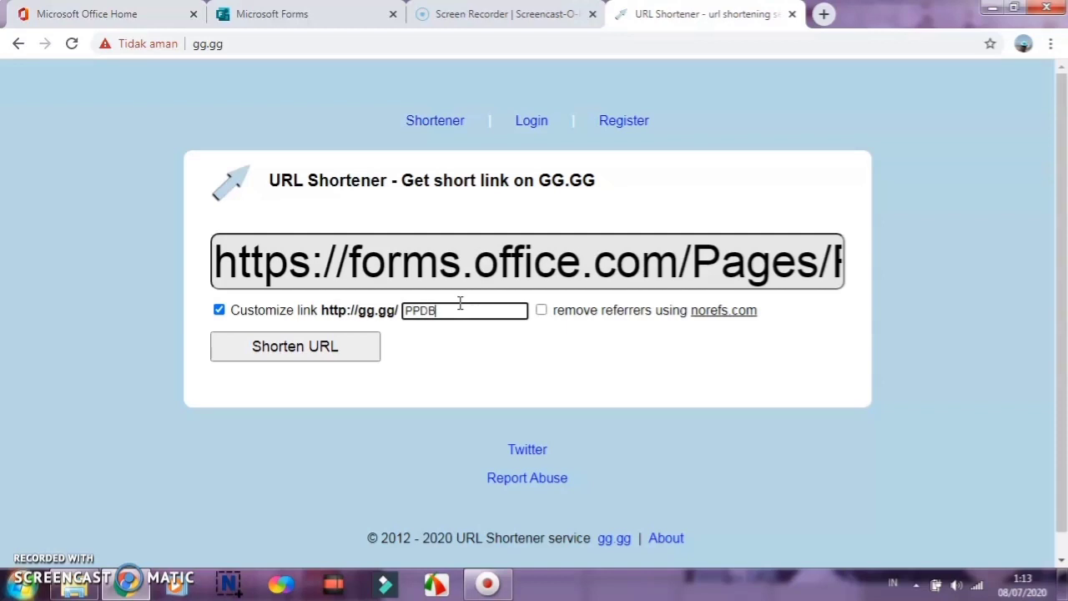
{"action": "type", "text": " smpn 4 maja"}
{"action": "left_click", "coordinate": [352, 351]}
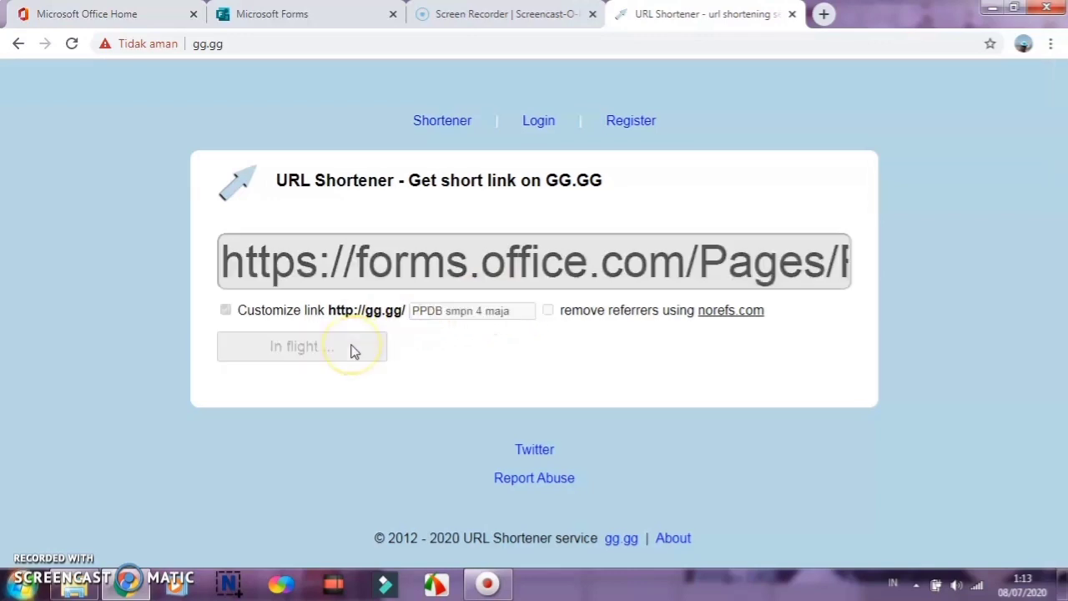